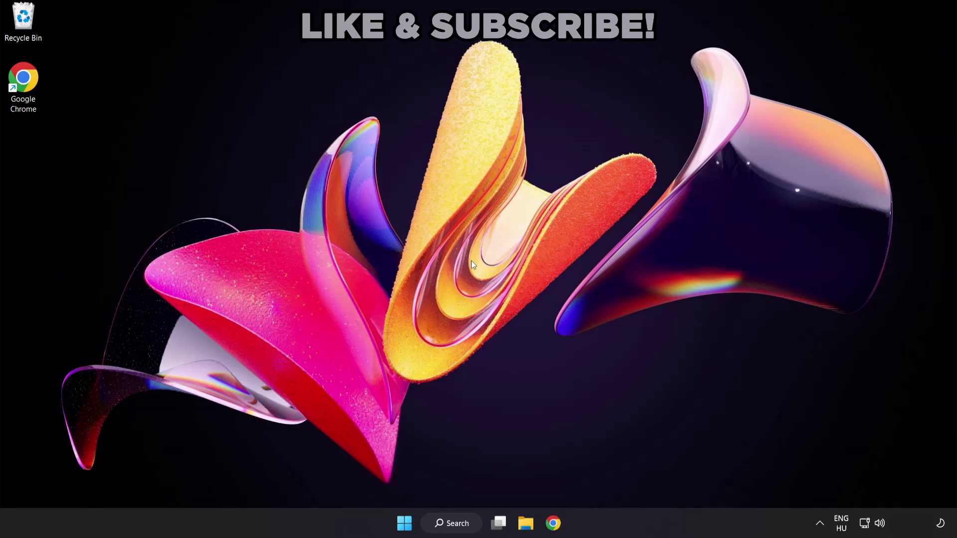
# Step: Search Windows for 'device manager' and open Device Manager from the results
pyautogui.click(462, 528)
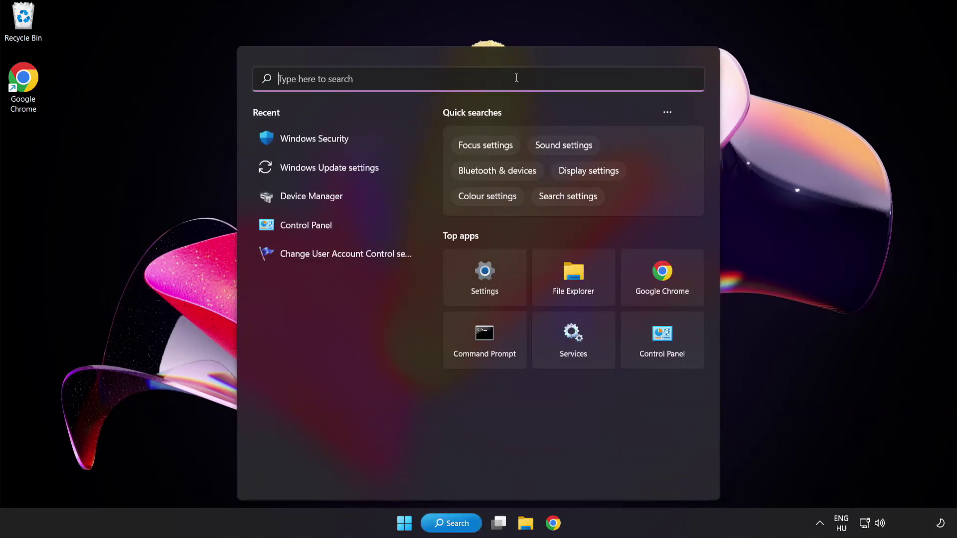
pyautogui.write('device manag')
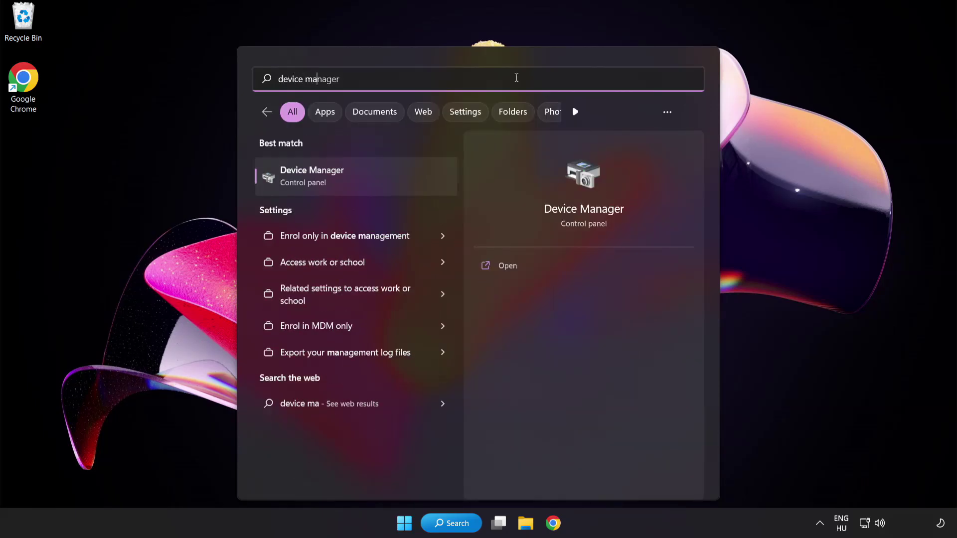
pyautogui.write('er')
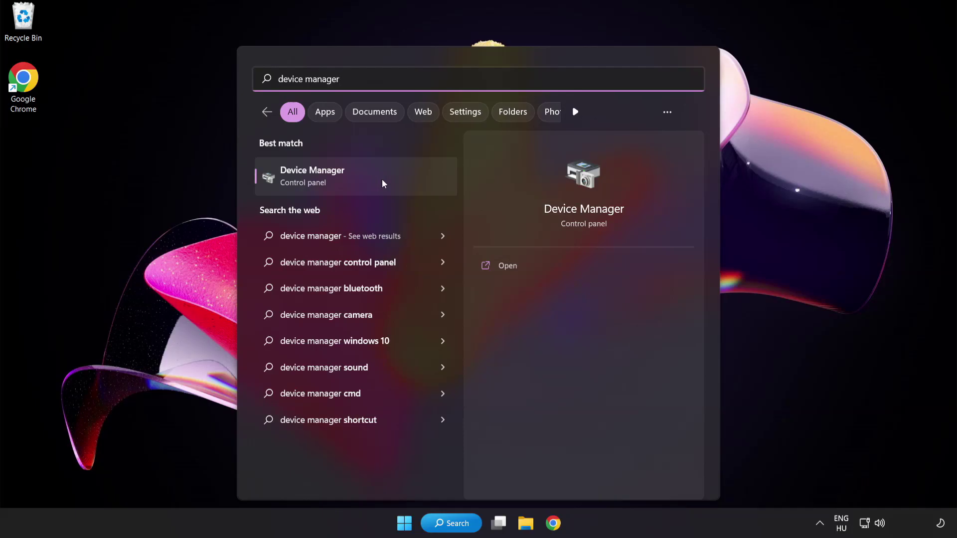
pyautogui.click(383, 182)
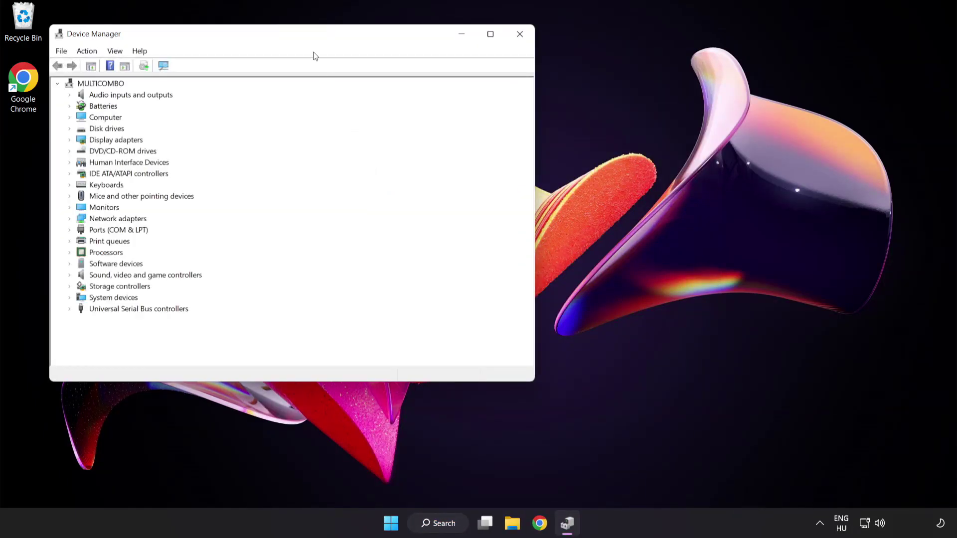
# Step: Expand Display adapters and bring up the context menu for the VMware SVGA 3D adapter
pyautogui.moveTo(307, 38); pyautogui.dragTo(469, 99)
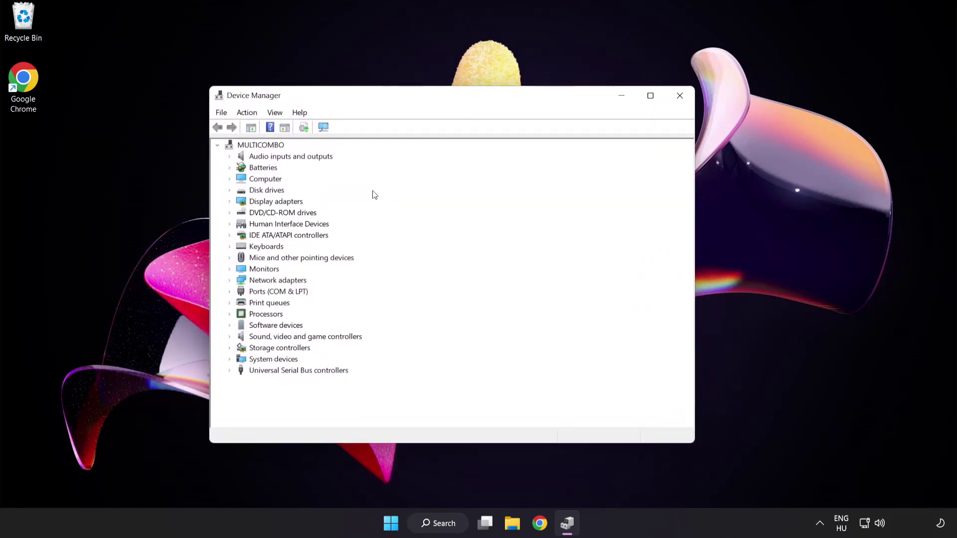
pyautogui.click(296, 204)
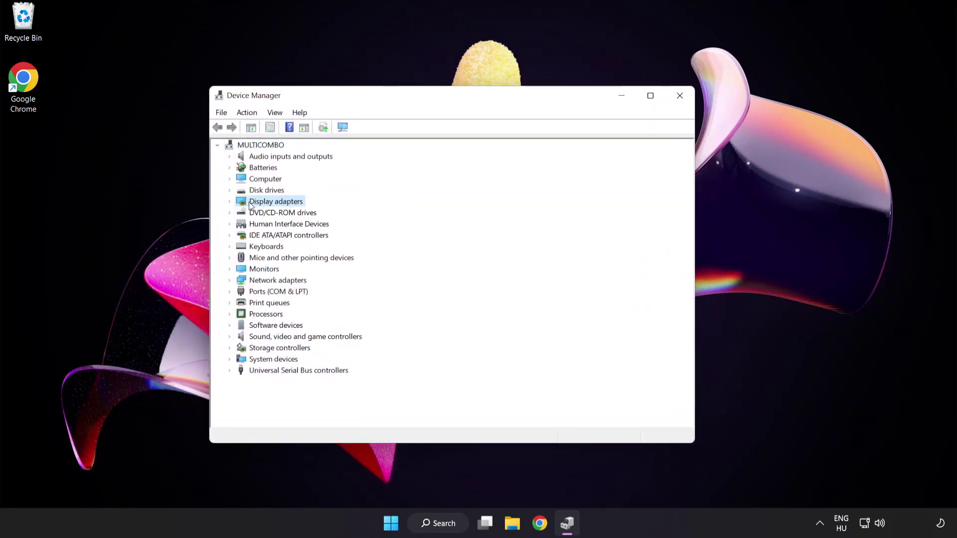
pyautogui.click(230, 203)
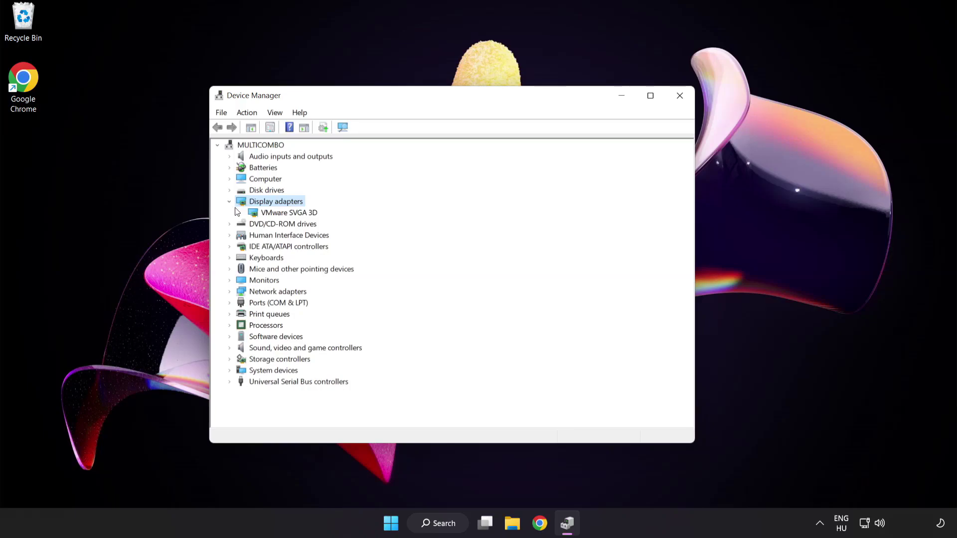
pyautogui.click(253, 216)
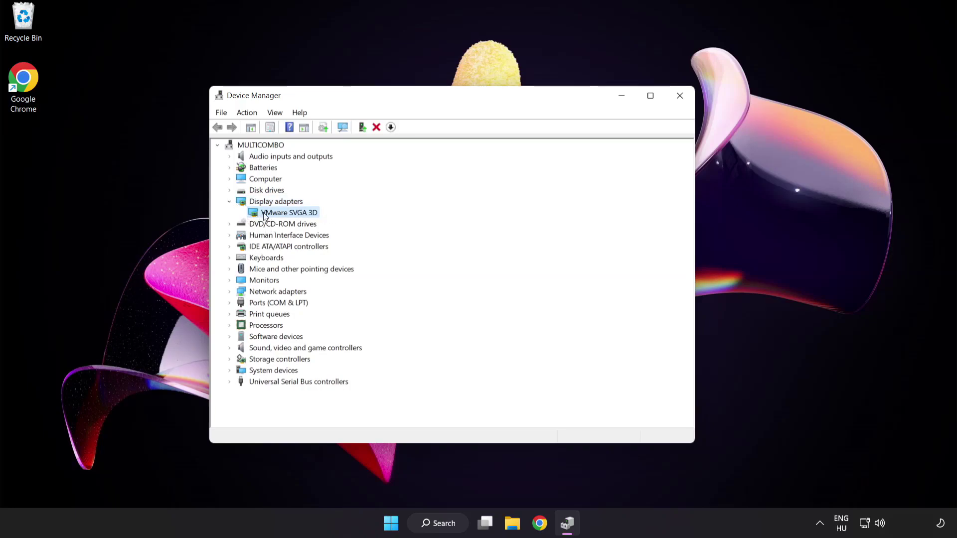
pyautogui.rightClick(281, 216)
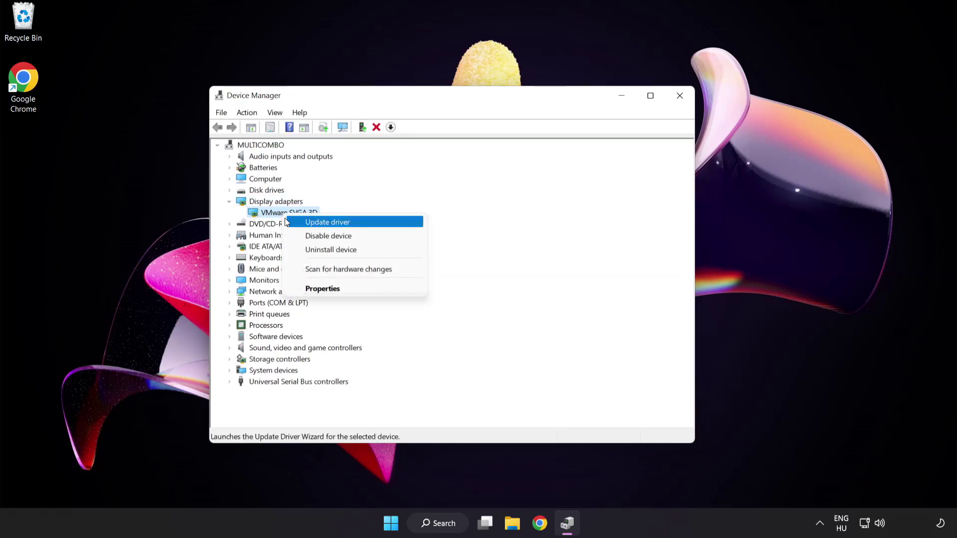
# Step: Search automatically for VMware SVGA 3D driver updates, then close the wizard and Device Manager
pyautogui.click(372, 223)
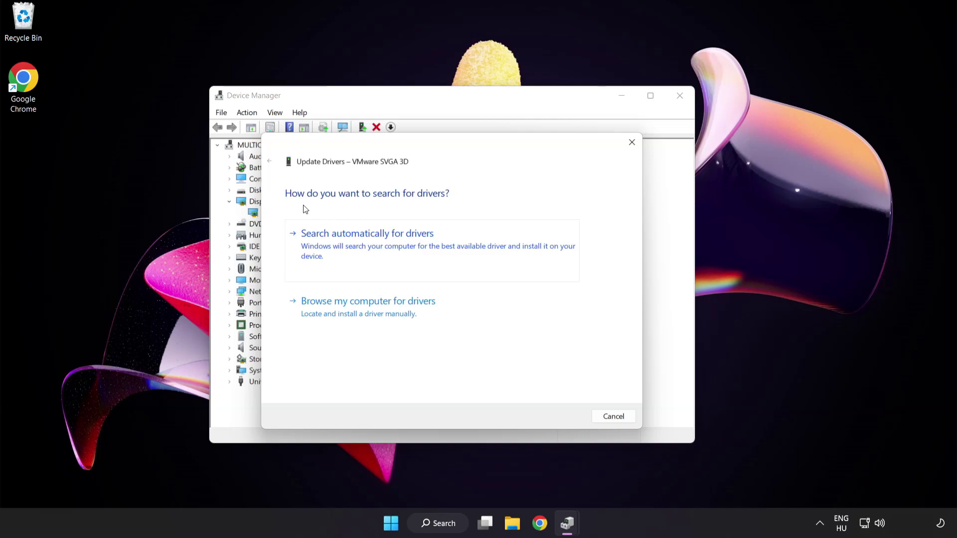
pyautogui.click(418, 248)
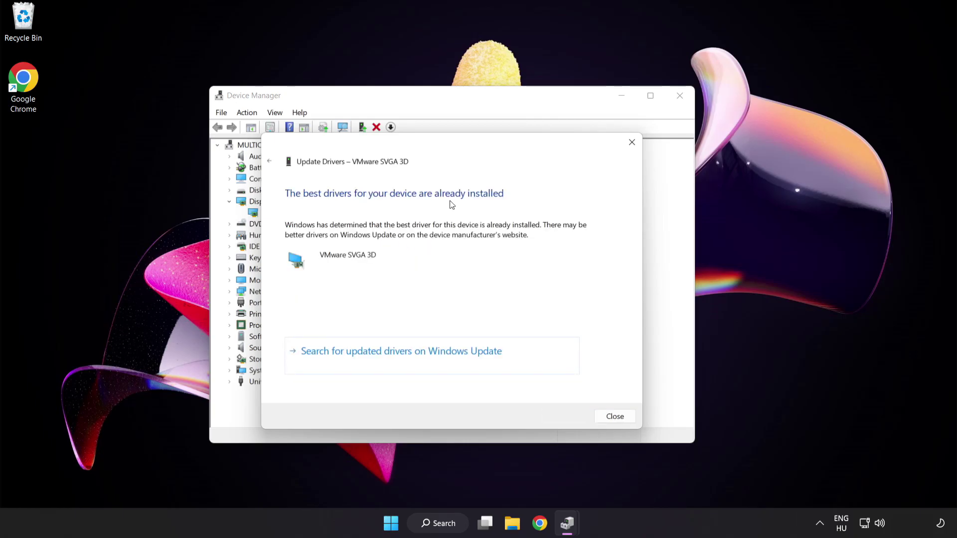
pyautogui.click(613, 418)
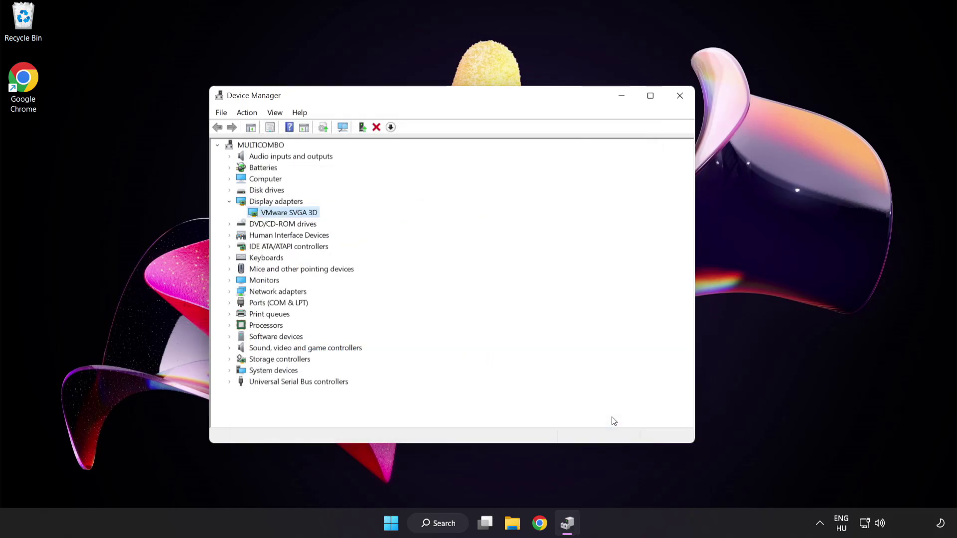
pyautogui.click(681, 95)
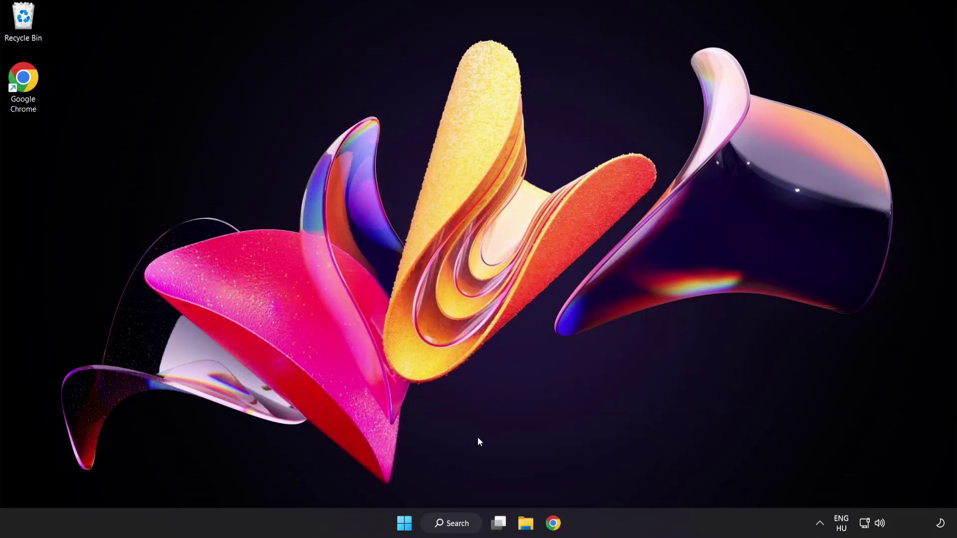
# Step: Search Windows for 'update' to find Windows Update settings
pyautogui.click(464, 528)
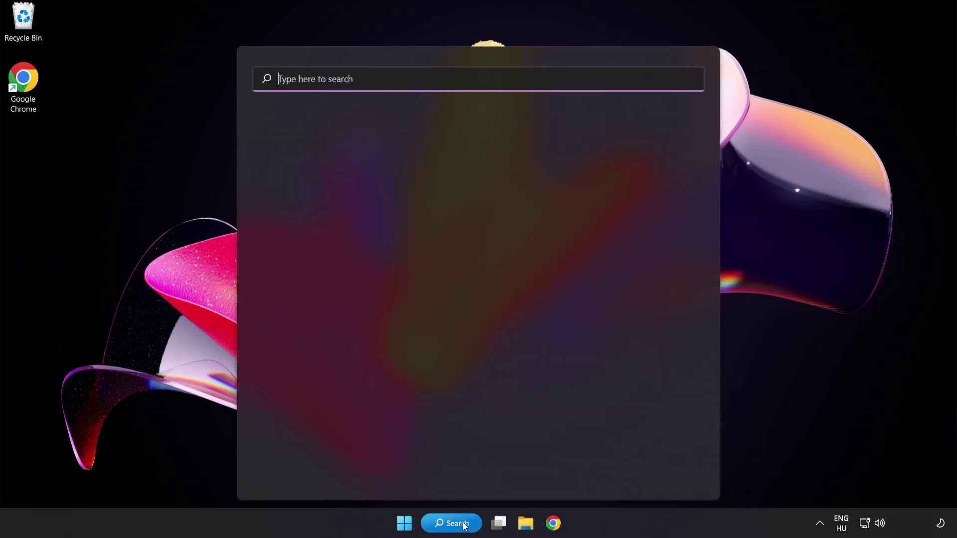
pyautogui.write('update')
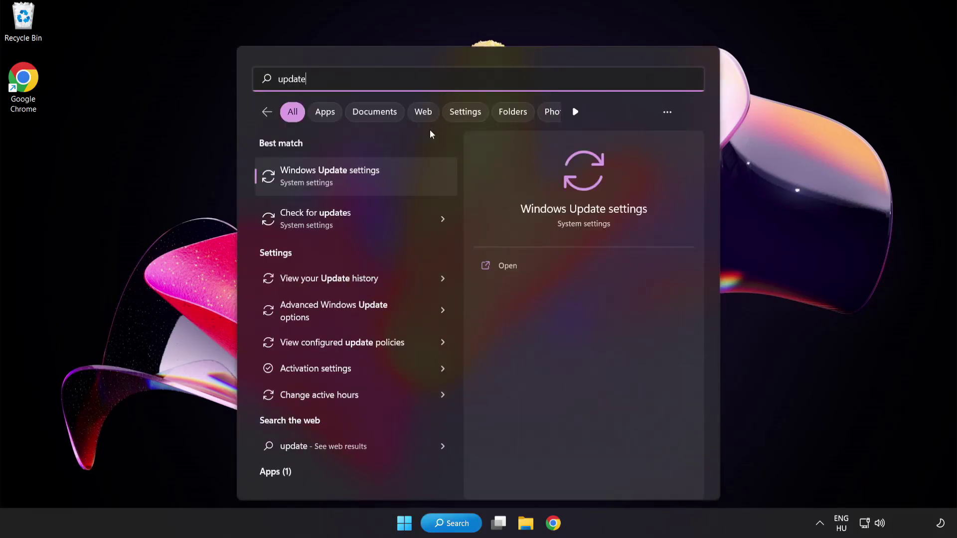
# Step: Run Check for updates in Windows Update, confirm it's up to date, and close Settings
pyautogui.click(366, 184)
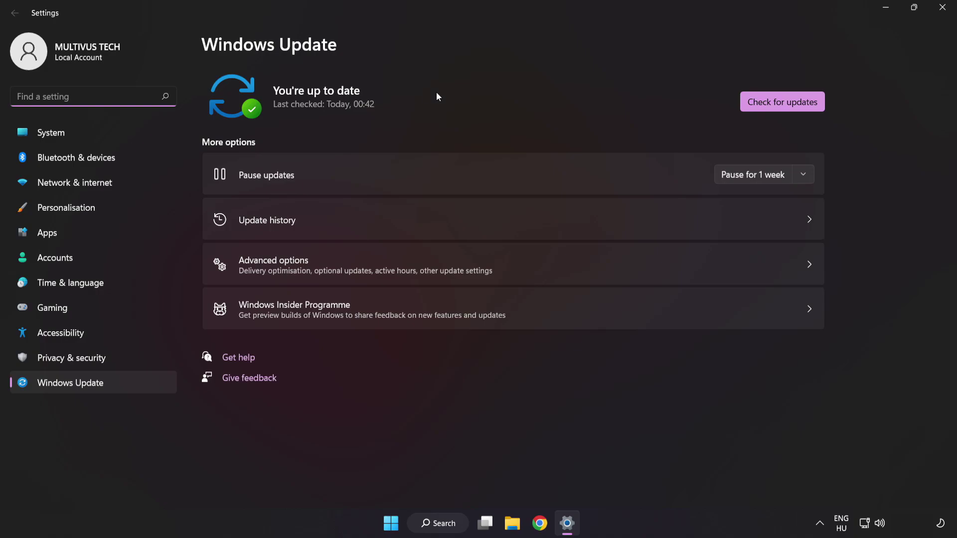
pyautogui.click(778, 106)
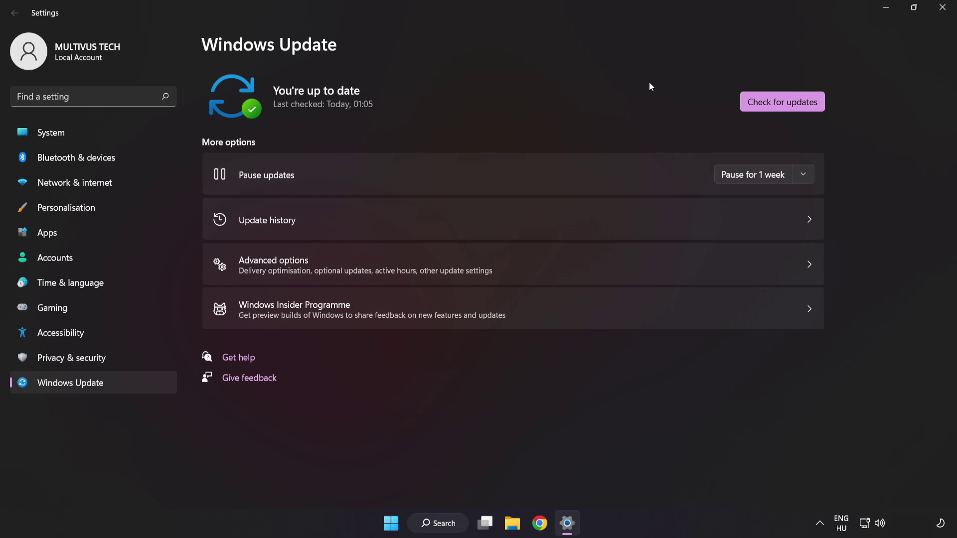
pyautogui.click(942, 8)
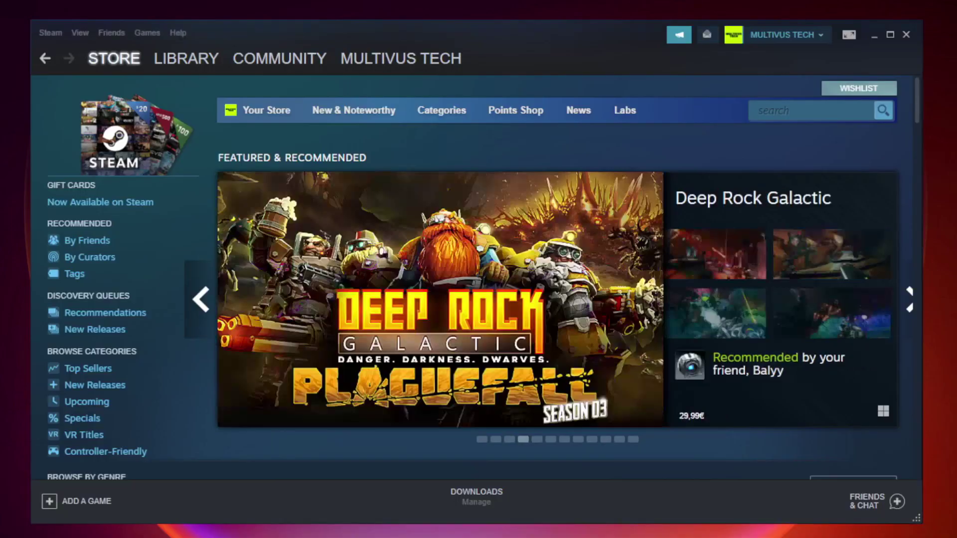
# Step: Switch Steam to the Library and bring up the not-working game's context menu
pyautogui.moveTo(158, 64)
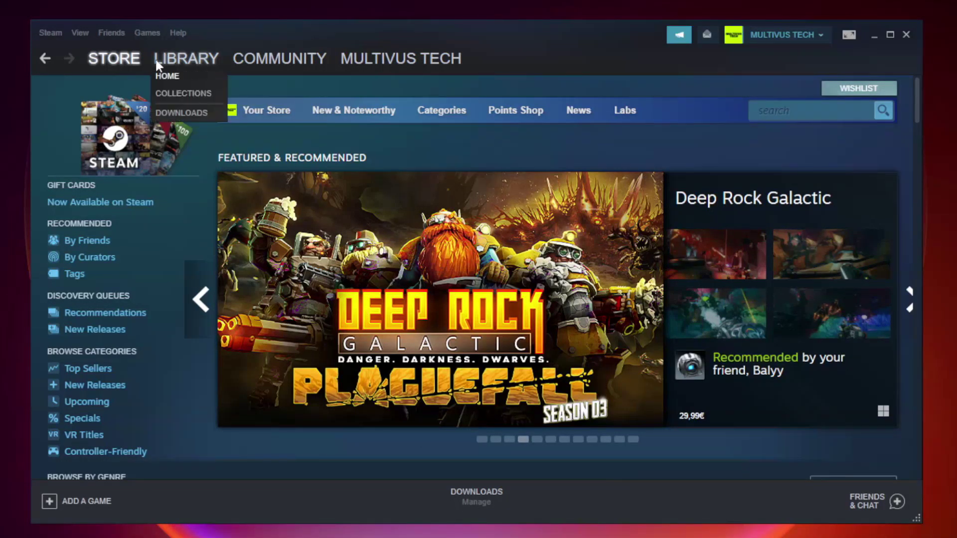
pyautogui.click(194, 63)
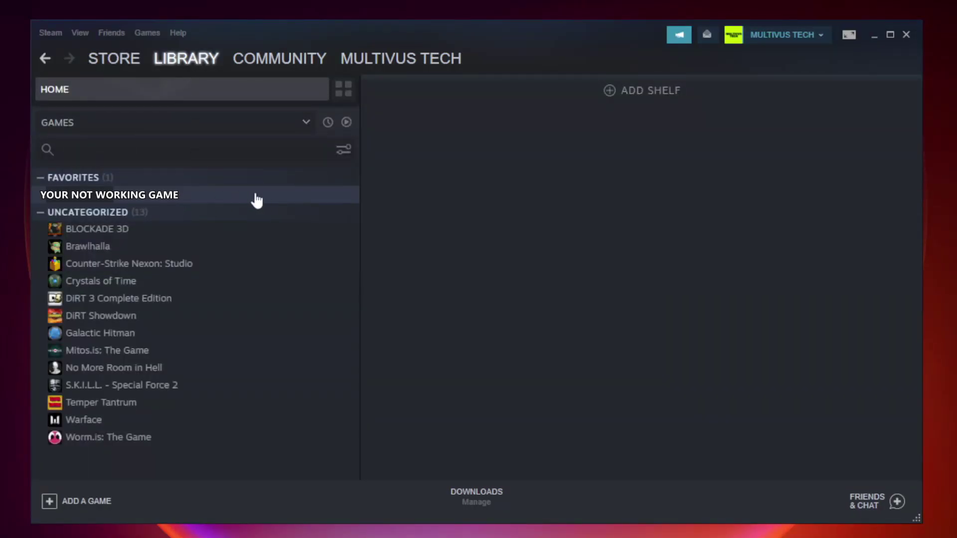
pyautogui.rightClick(207, 199)
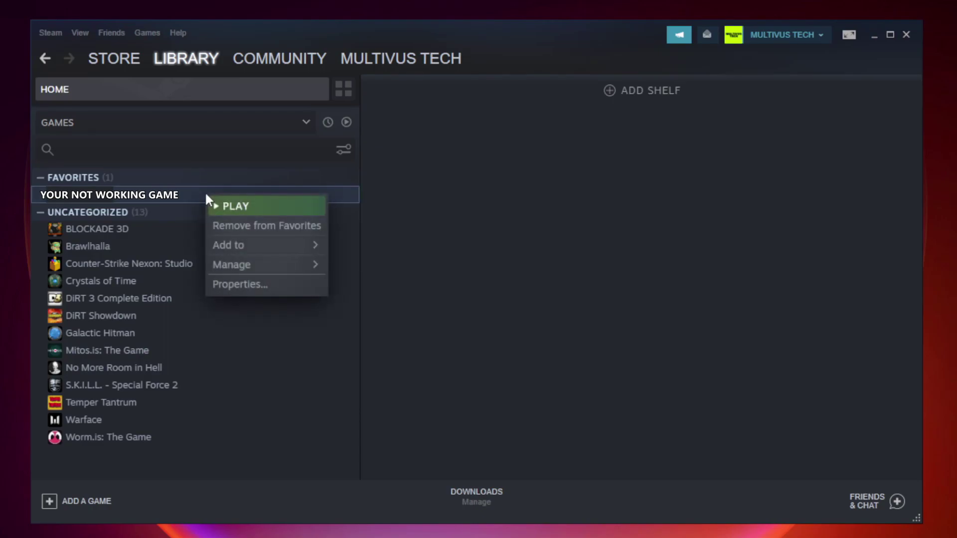
# Step: Verify the integrity of Unturned's game files from Properties > Local Files
pyautogui.click(264, 283)
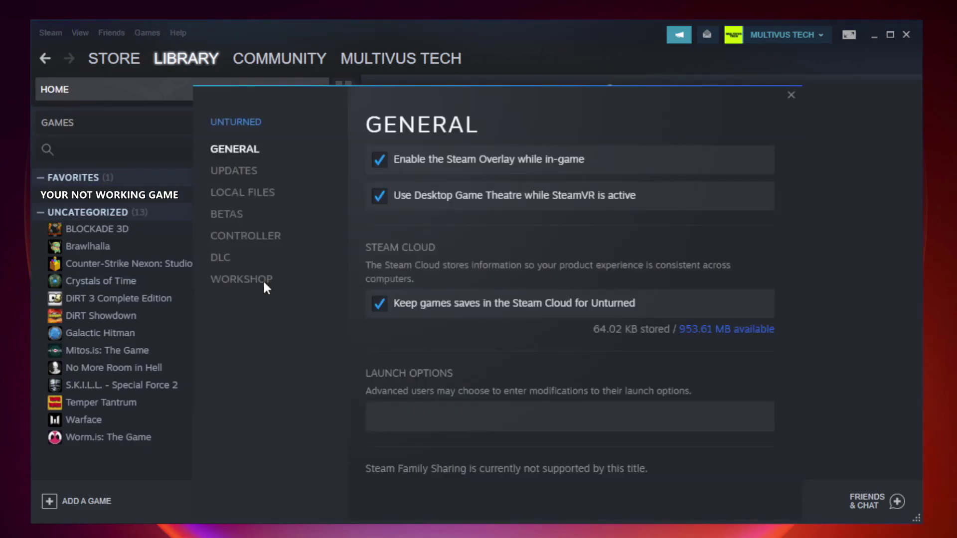
pyautogui.click(255, 202)
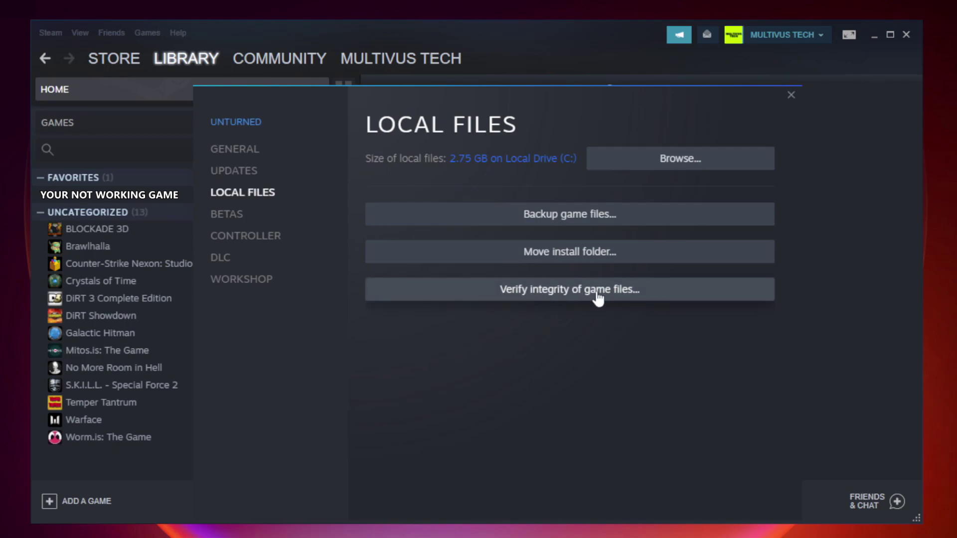
pyautogui.click(580, 295)
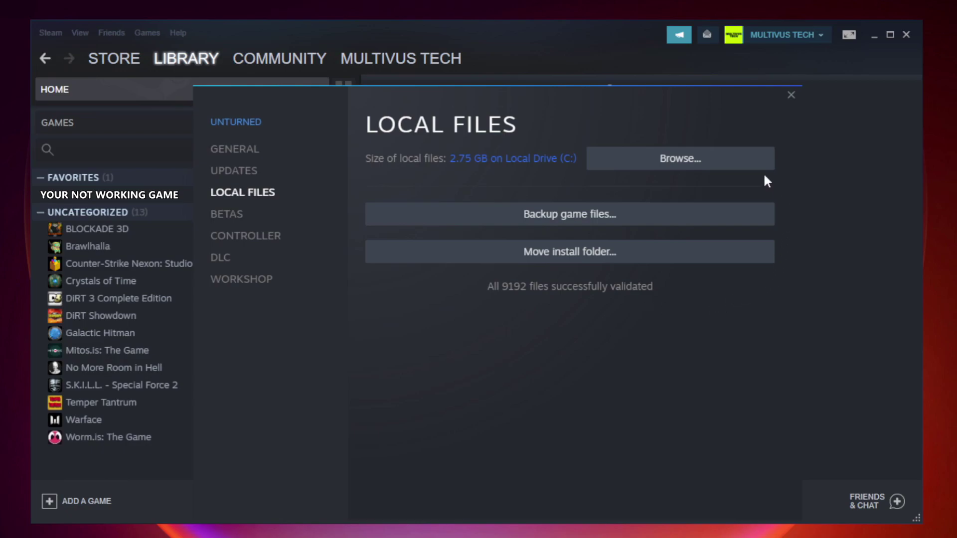
# Step: Open the game's install folder and bring up the context menu of its shortcut
pyautogui.click(684, 172)
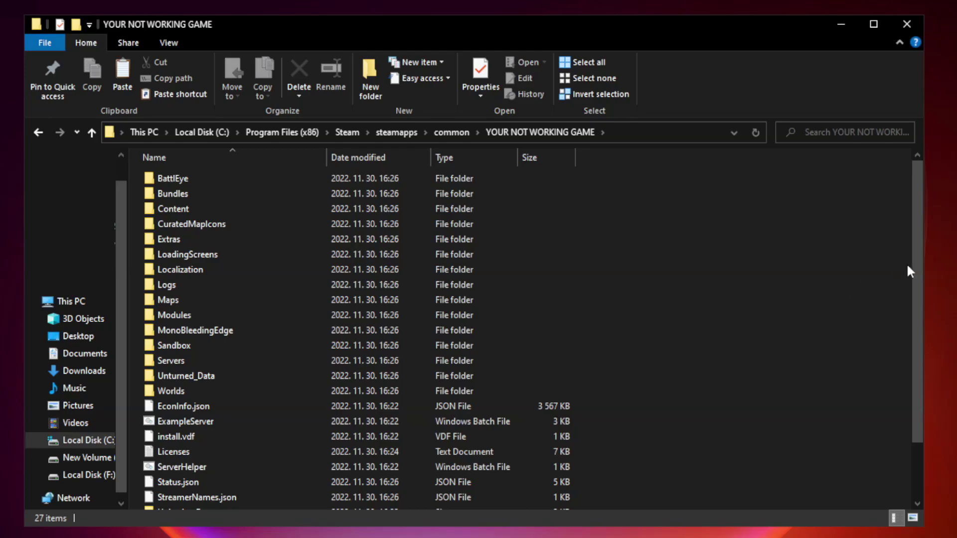
pyautogui.moveTo(918, 262); pyautogui.dragTo(919, 343)
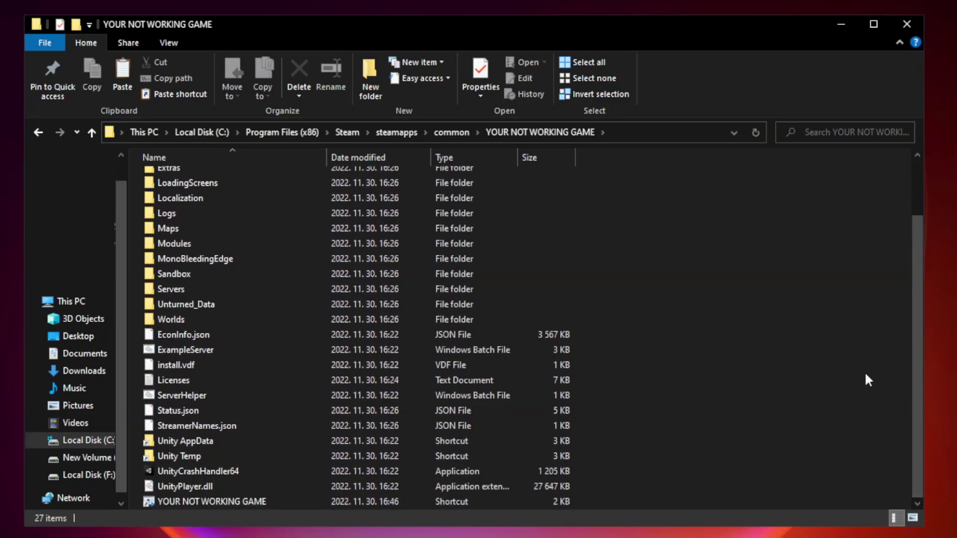
pyautogui.click(380, 501)
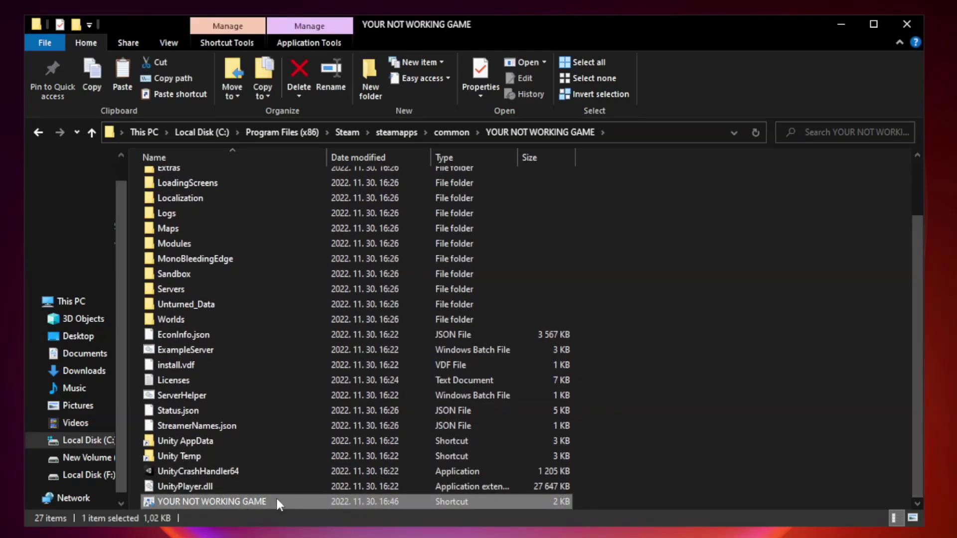
pyautogui.rightClick(325, 498)
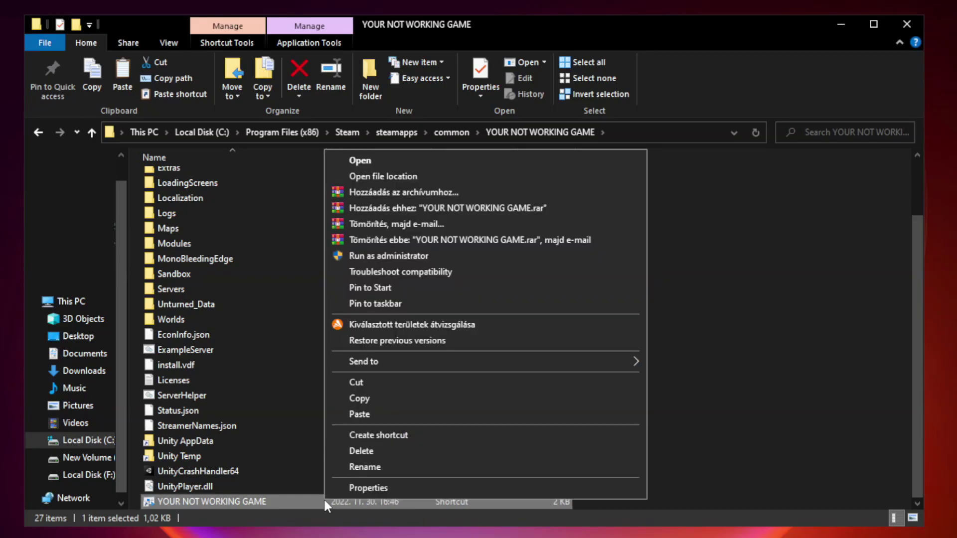
# Step: In the shortcut's Compatibility settings, set Windows 8 mode, disable fullscreen optimizations, run as administrator, and apply
pyautogui.click(482, 489)
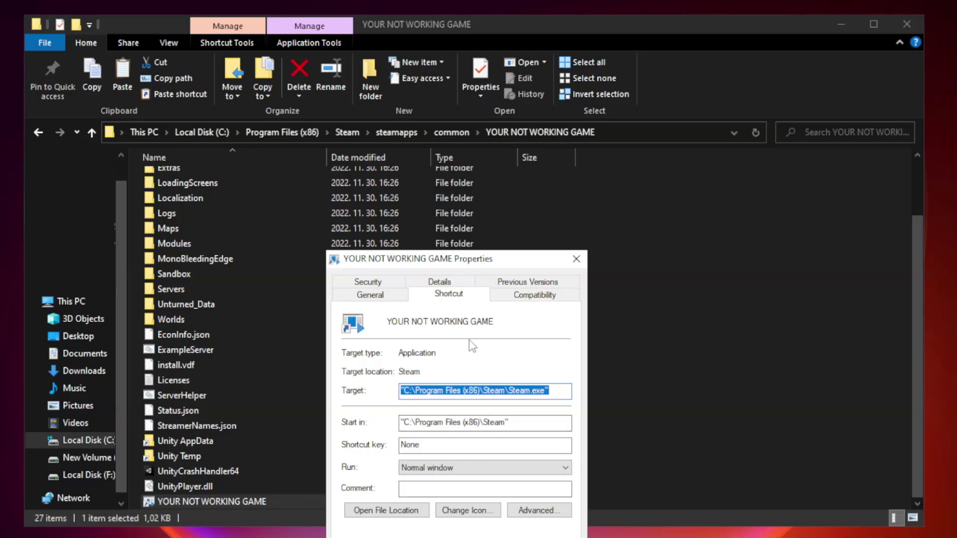
pyautogui.moveTo(475, 263); pyautogui.dragTo(475, 110)
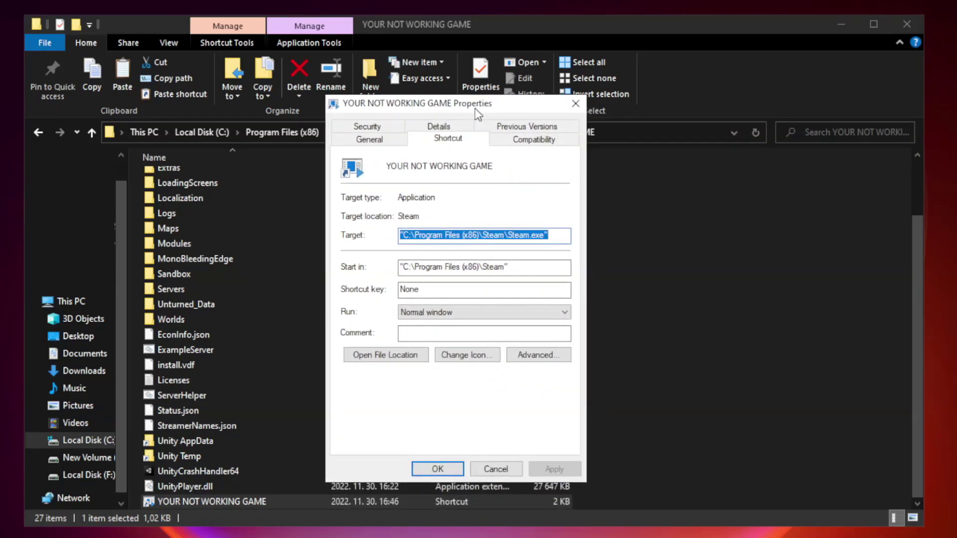
pyautogui.click(532, 142)
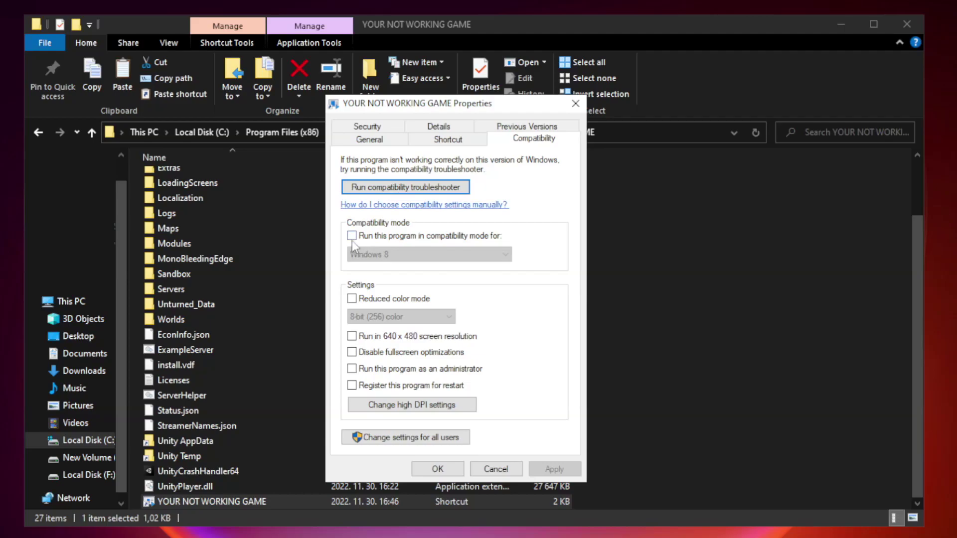
pyautogui.click(381, 237)
pyautogui.click(429, 255)
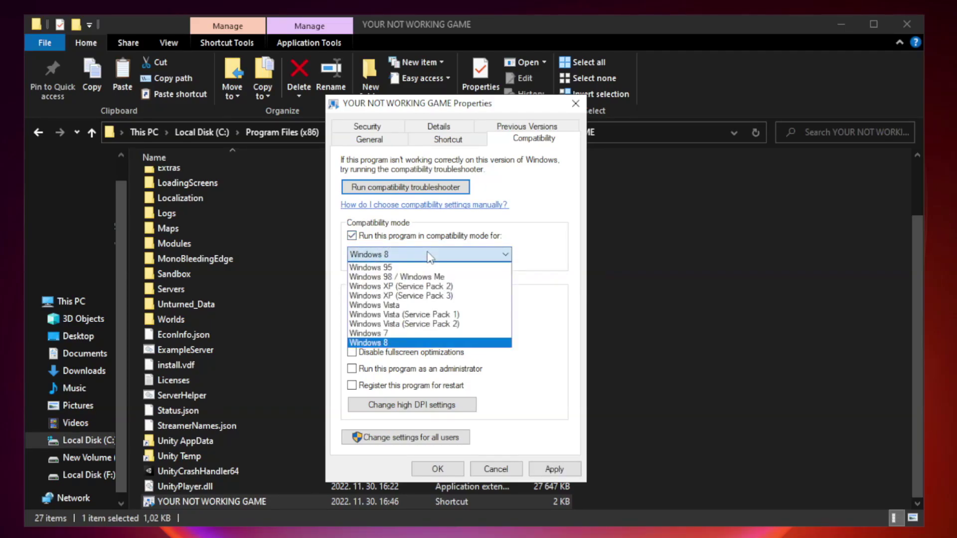
pyautogui.click(405, 343)
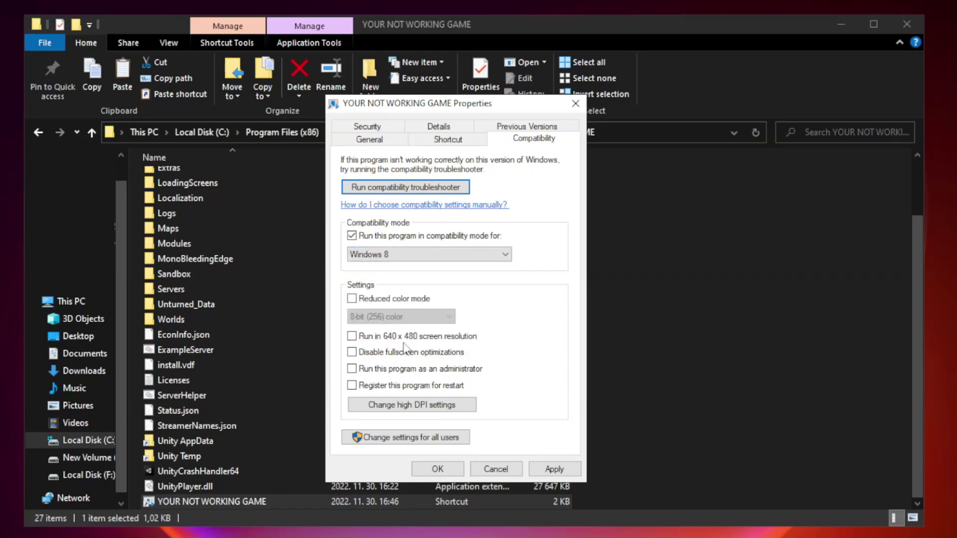
pyautogui.click(374, 354)
pyautogui.click(377, 373)
pyautogui.click(553, 470)
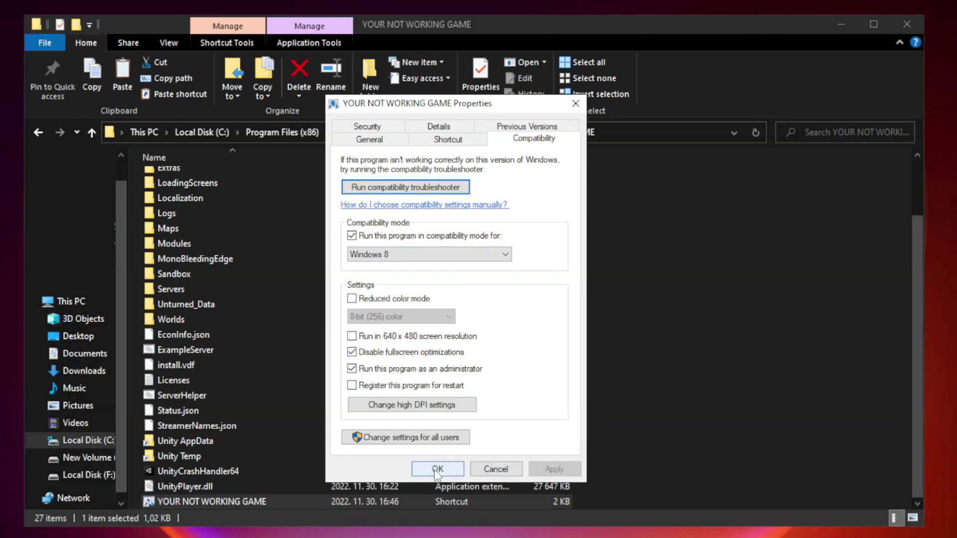
pyautogui.click(437, 470)
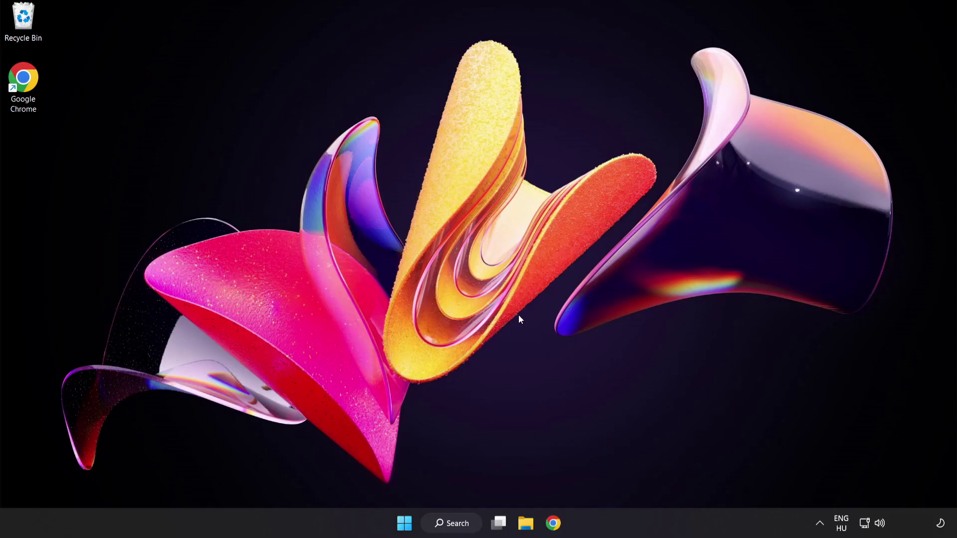
# Step: Launch Task Manager from the Start button's Win+X menu
pyautogui.rightClick(408, 526)
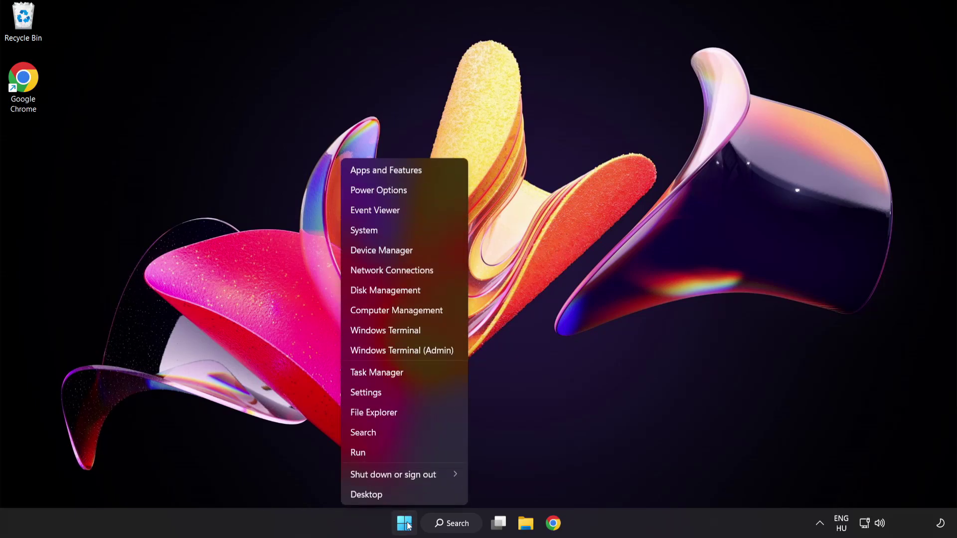
pyautogui.click(416, 375)
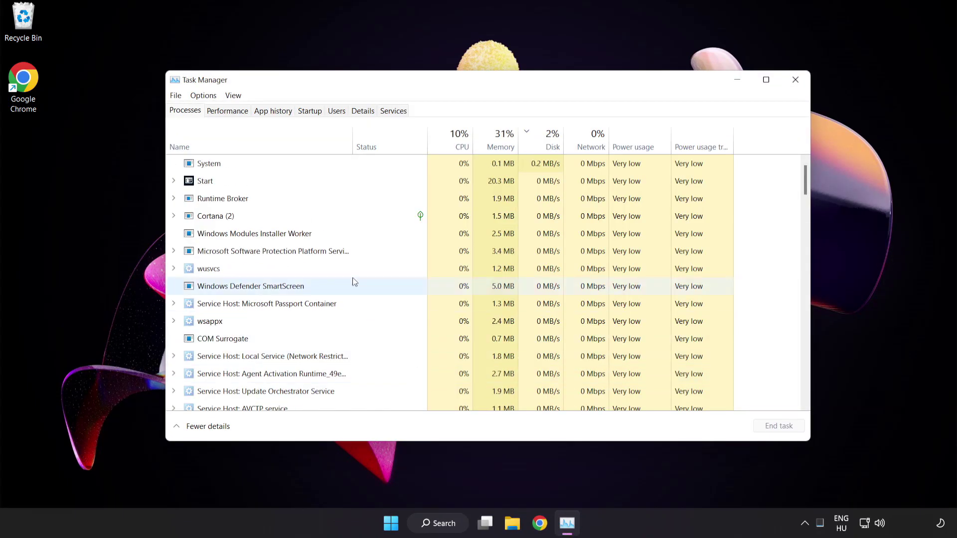
# Step: On the Startup tab, disable Cortana, Phone Link, Terminal and the Windows Security notification icon
pyautogui.click(315, 112)
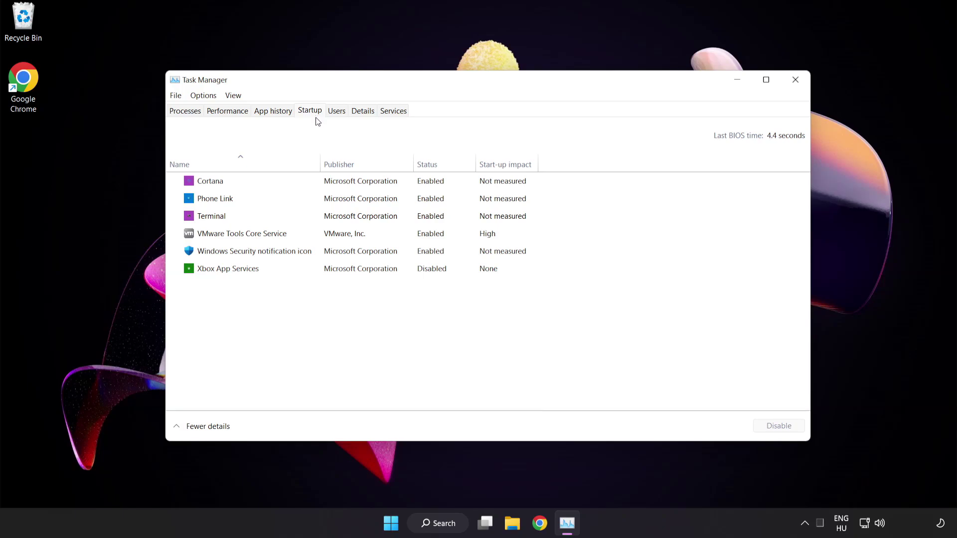
pyautogui.click(318, 188)
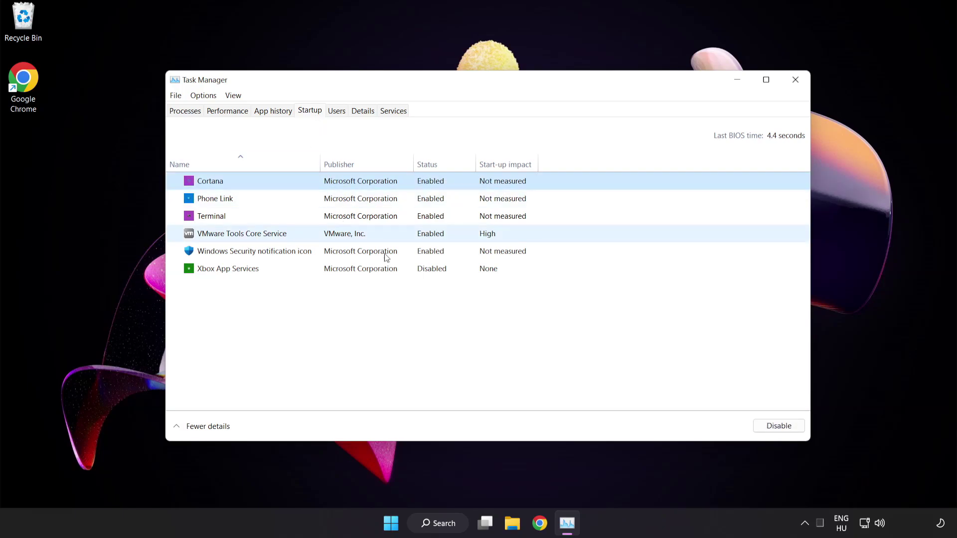
pyautogui.click(784, 432)
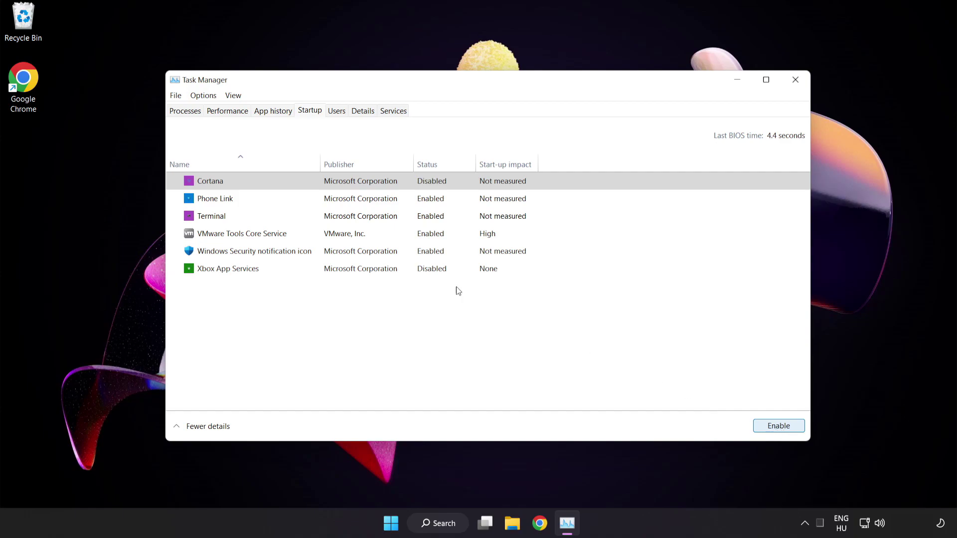
pyautogui.click(295, 196)
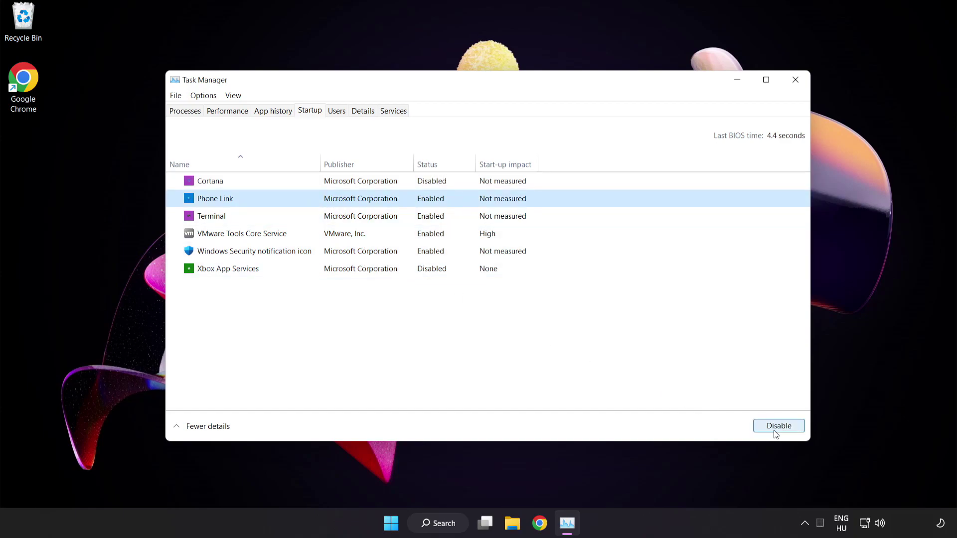
pyautogui.click(776, 427)
pyautogui.click(304, 217)
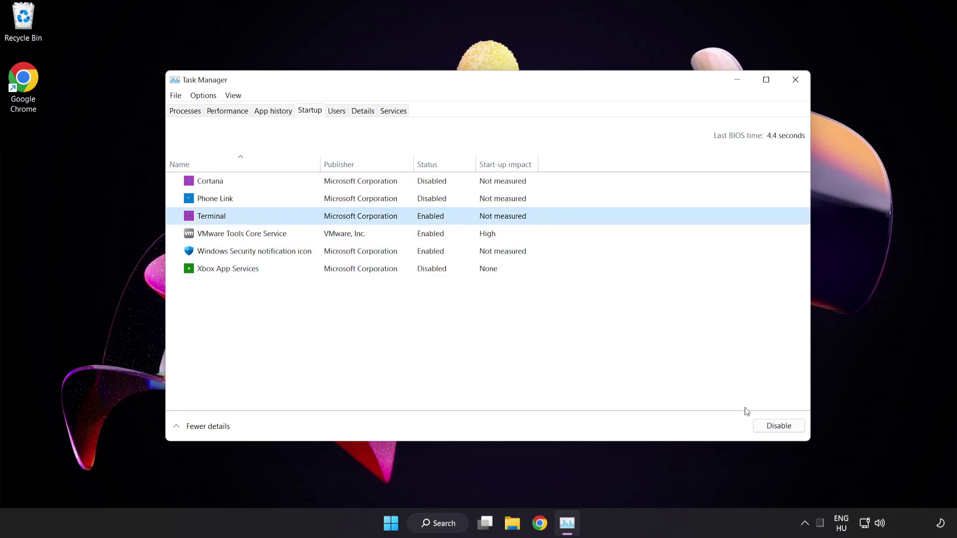
pyautogui.click(778, 426)
pyautogui.click(322, 251)
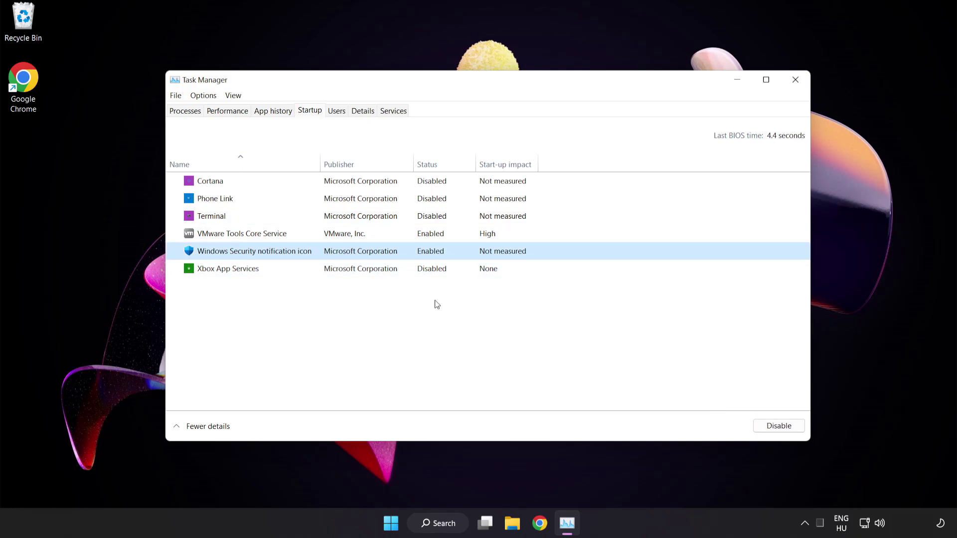
pyautogui.click(775, 426)
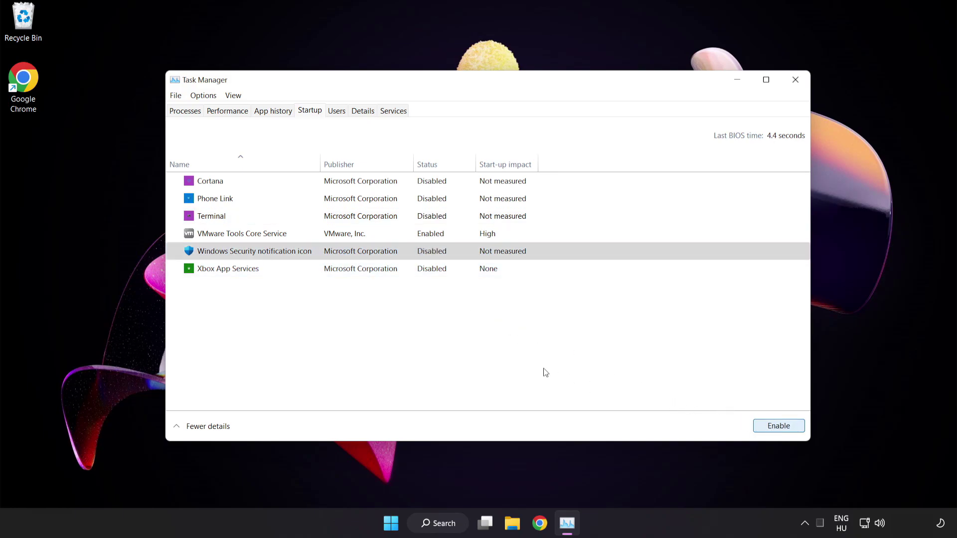
# Step: Close Task Manager and download the DirectX End-User Runtime Web Installer (dxwebsetup) from Chrome
pyautogui.click(795, 81)
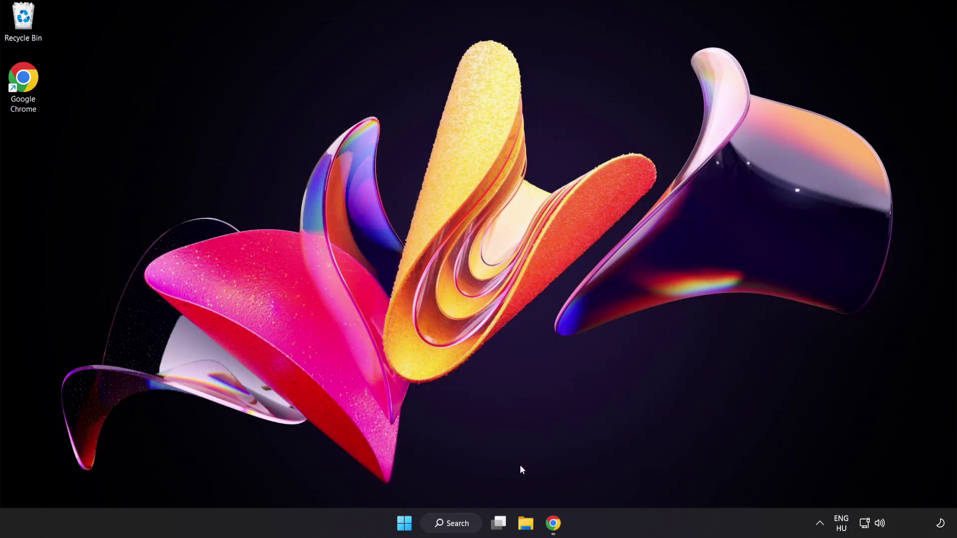
pyautogui.click(553, 524)
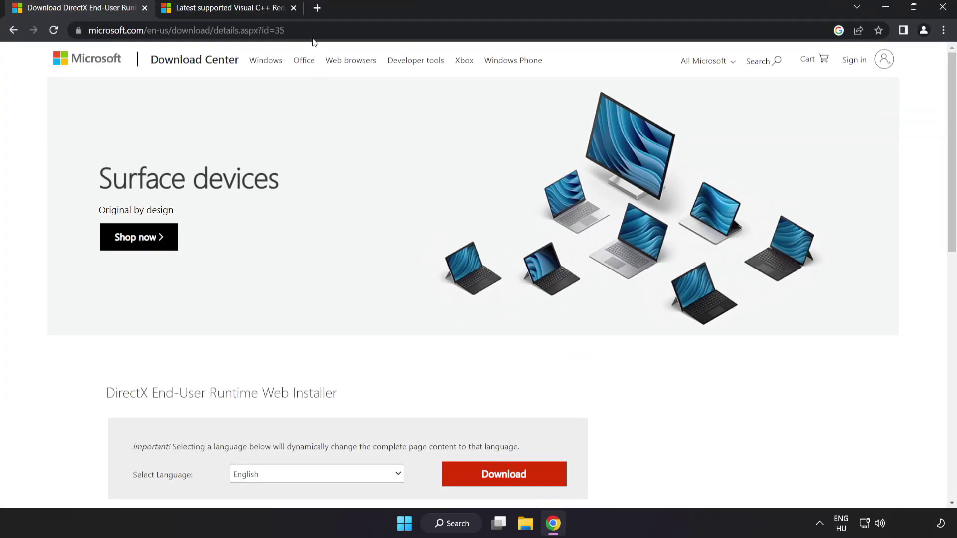
pyautogui.moveTo(269, 31); pyautogui.dragTo(343, 26)
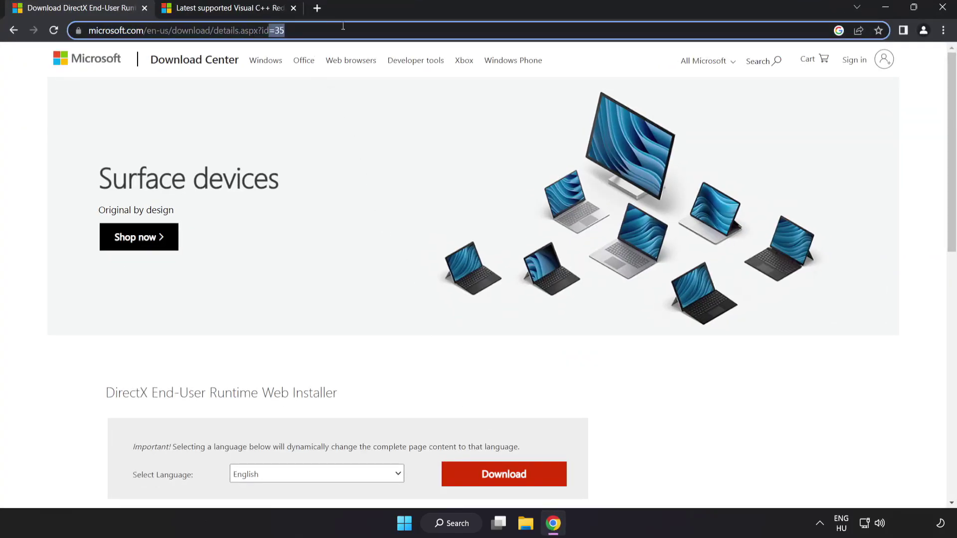
pyautogui.click(668, 402)
pyautogui.scroll(-2, 549, 379)
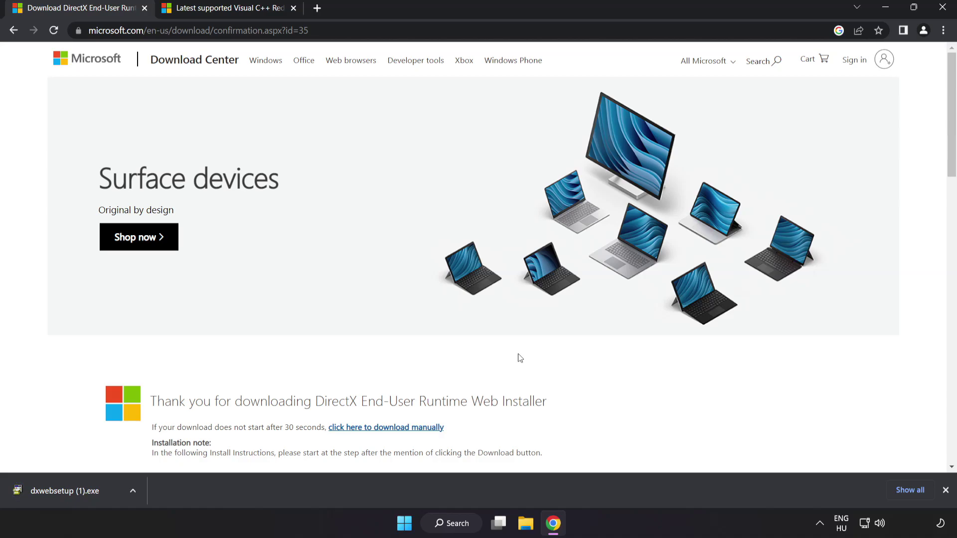
# Step: Run DirectX setup, accepting the license and declining the Bing Bar, and finish since DirectX is current
pyautogui.click(80, 491)
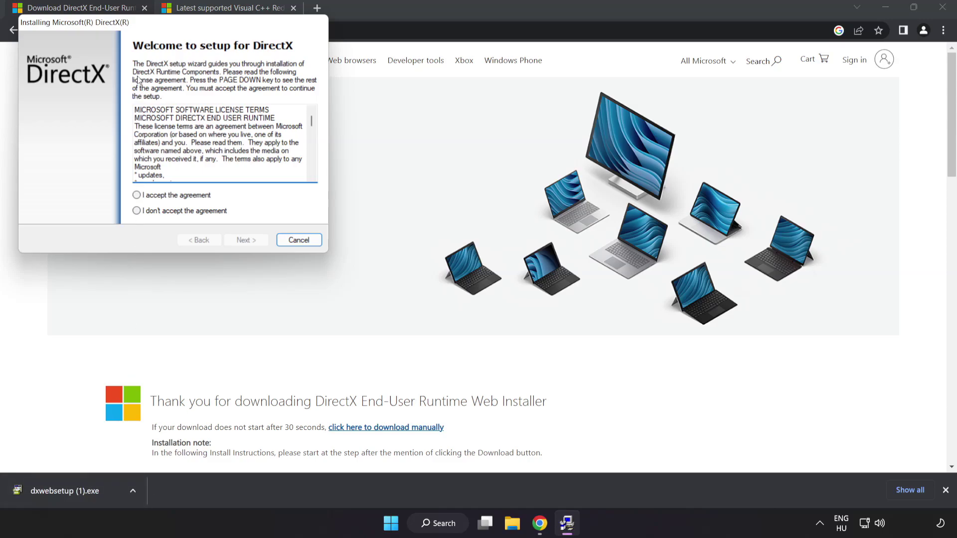
pyautogui.moveTo(144, 24); pyautogui.dragTo(437, 126)
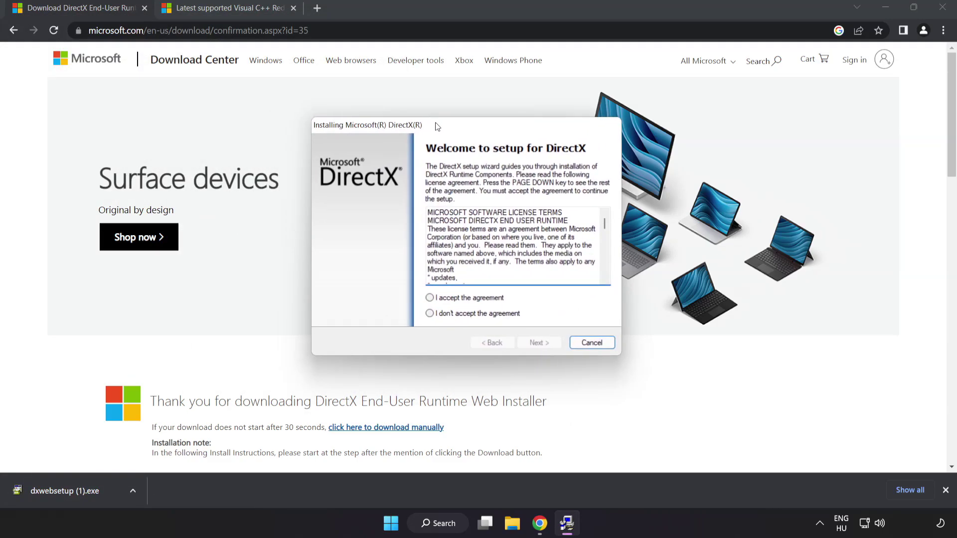
pyautogui.moveTo(603, 227); pyautogui.dragTo(611, 278)
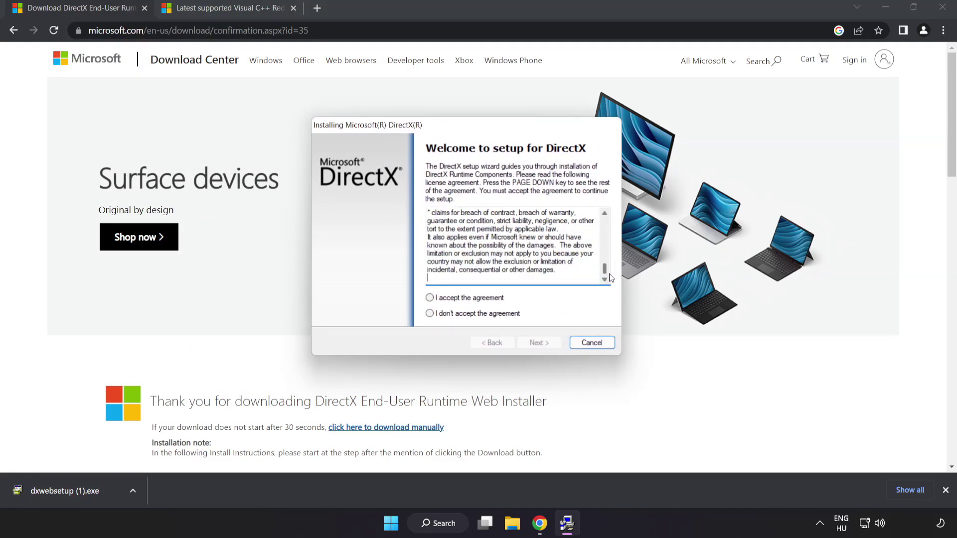
pyautogui.click(447, 300)
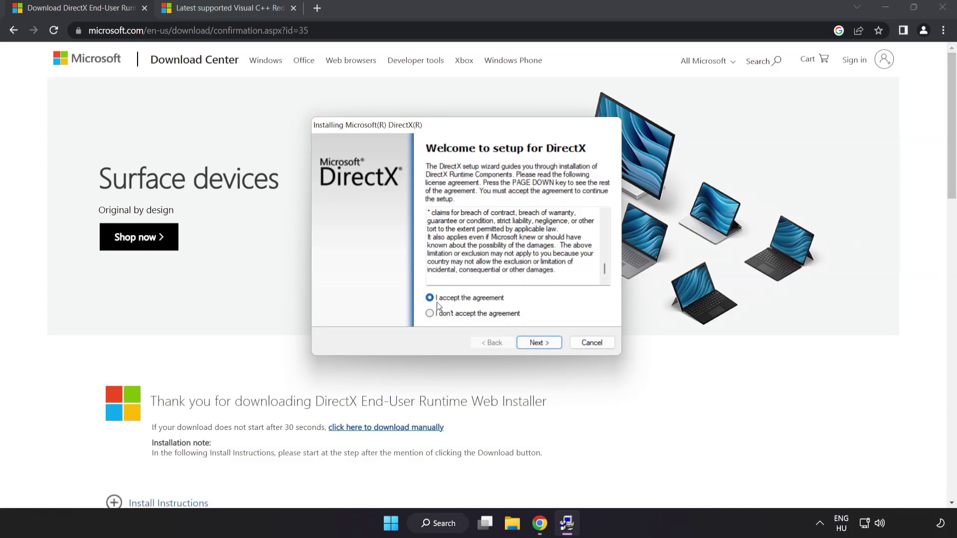
pyautogui.click(539, 344)
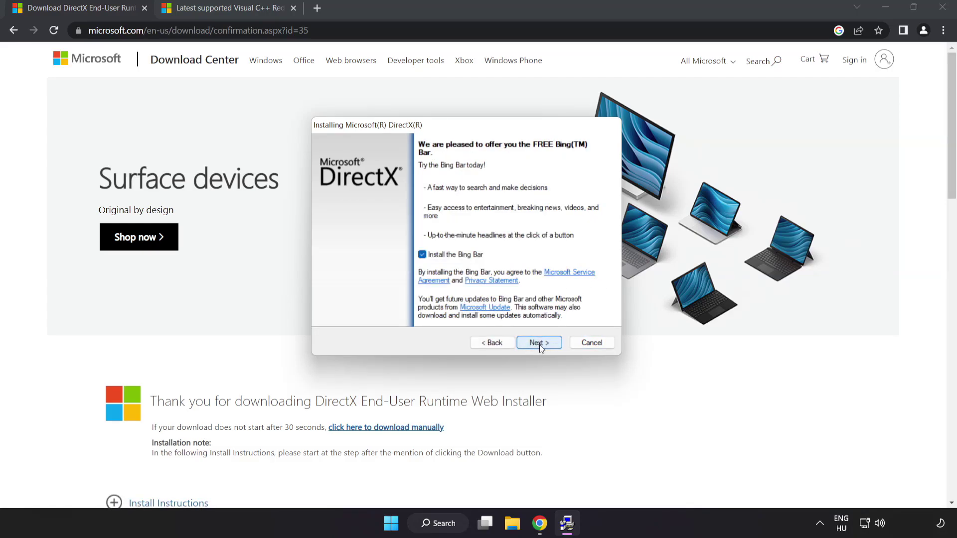
pyautogui.click(422, 255)
pyautogui.click(540, 343)
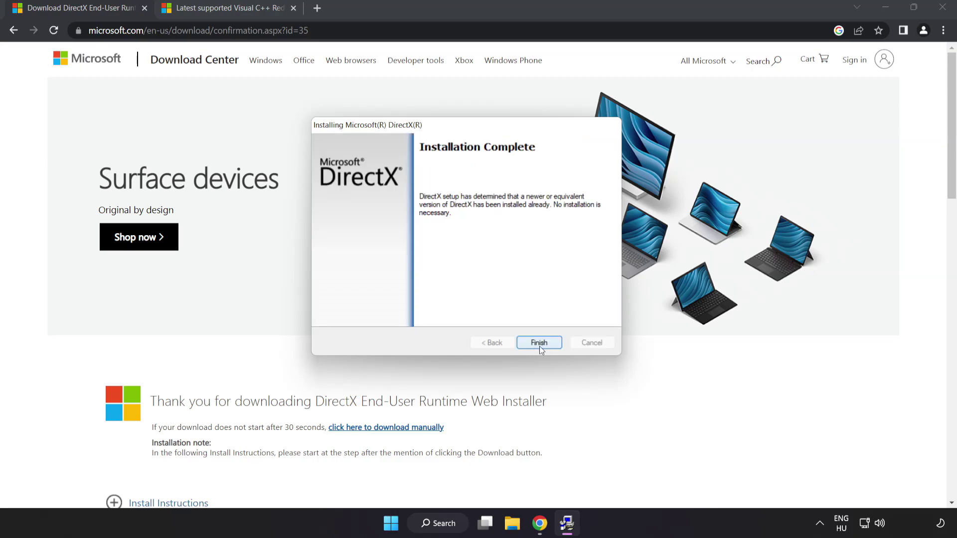
pyautogui.click(540, 343)
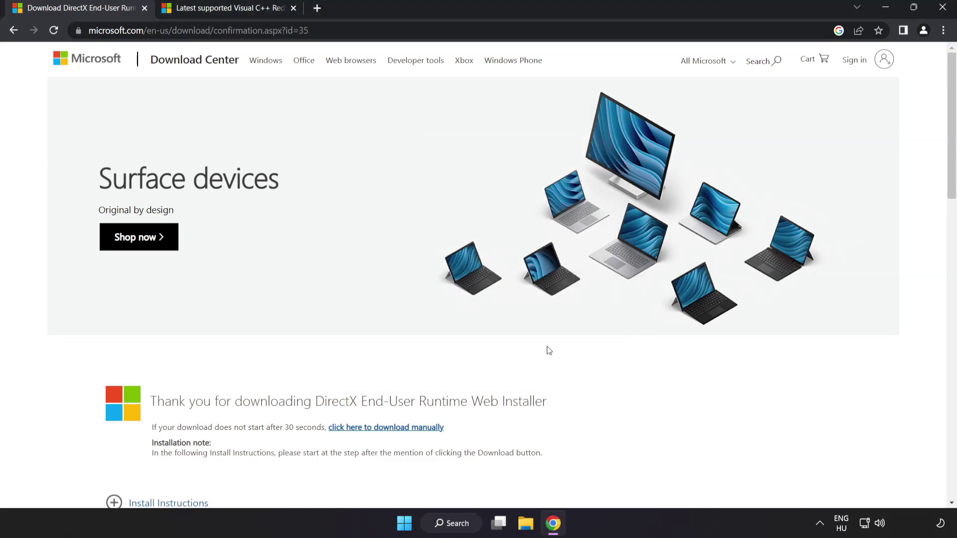
# Step: Close the DirectX tab and download the ARM64 and x86 Visual C++ 2015–2022 redistributables
pyautogui.click(145, 8)
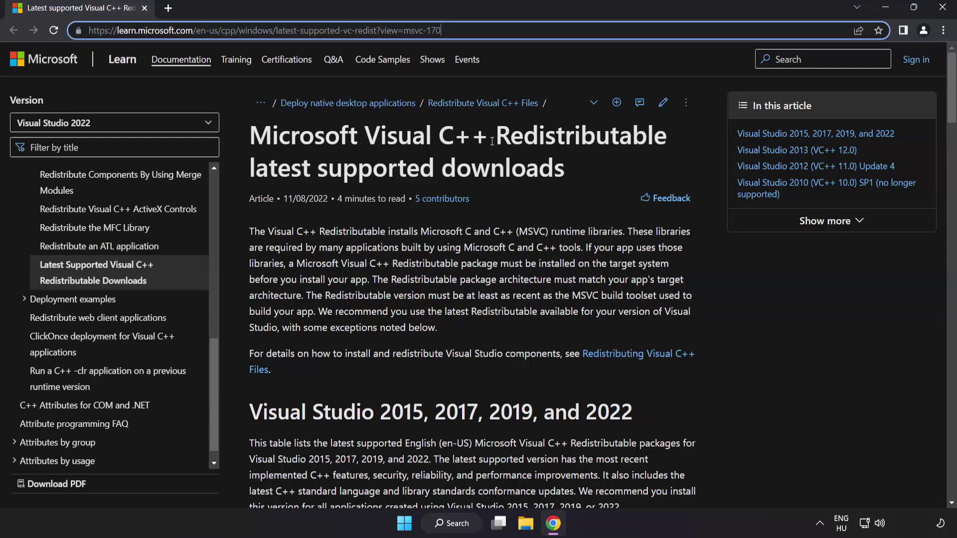
pyautogui.moveTo(944, 95); pyautogui.dragTo(945, 142)
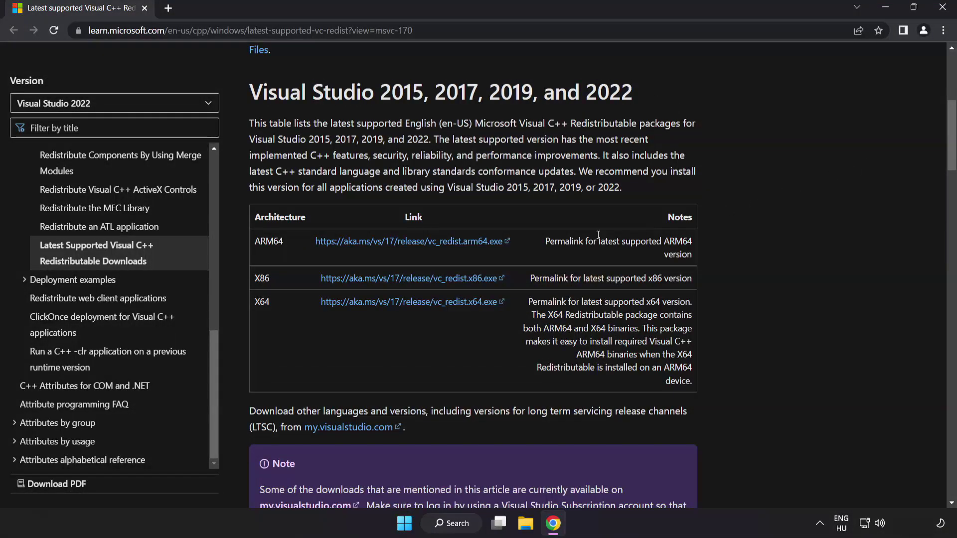
pyautogui.click(349, 243)
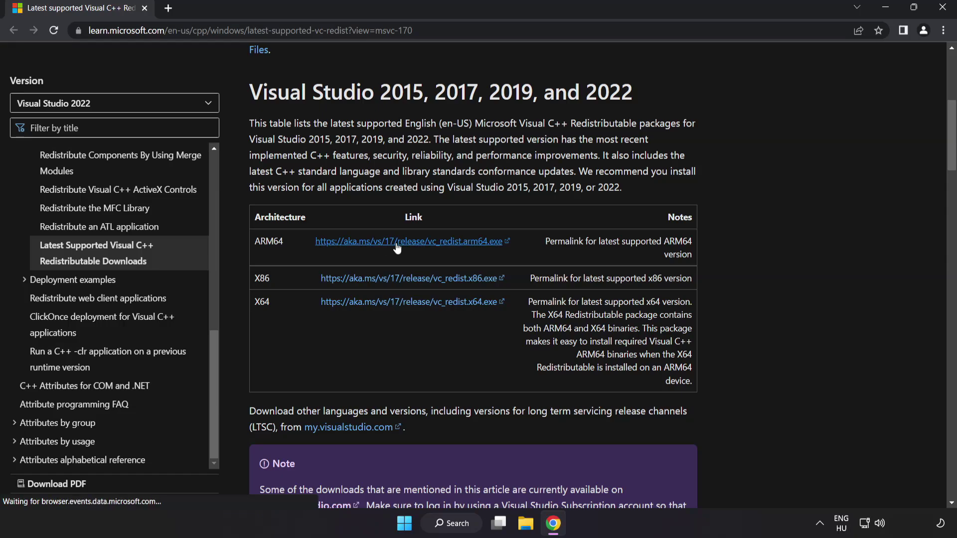
pyautogui.click(405, 280)
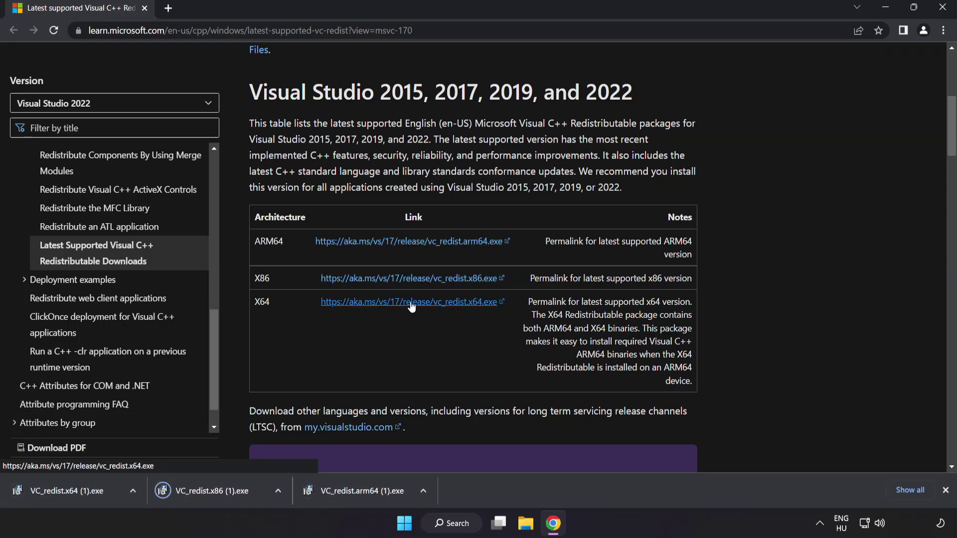
# Step: Run the ARM64 VC_redist installer, accept the license, install, and dismiss the failed setup
pyautogui.click(360, 492)
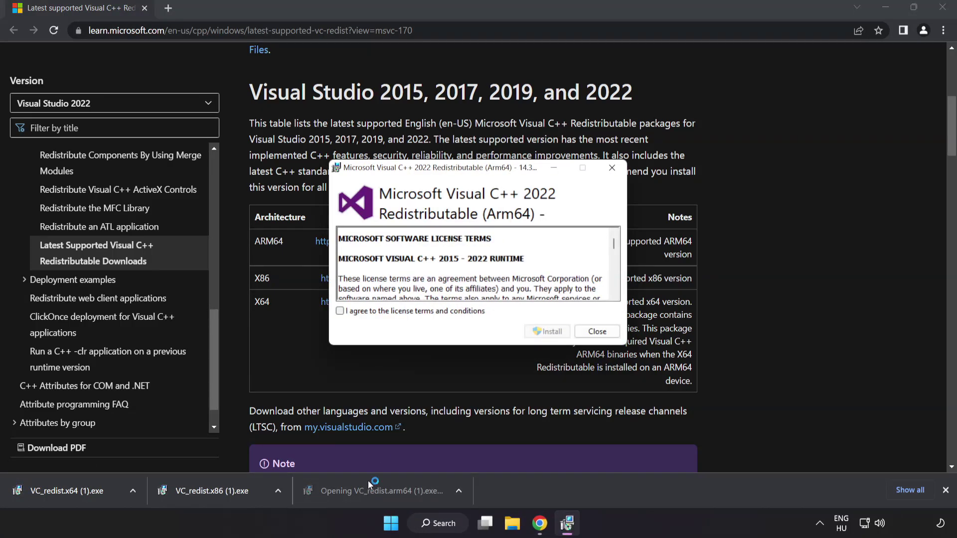
pyautogui.moveTo(615, 243); pyautogui.dragTo(616, 295)
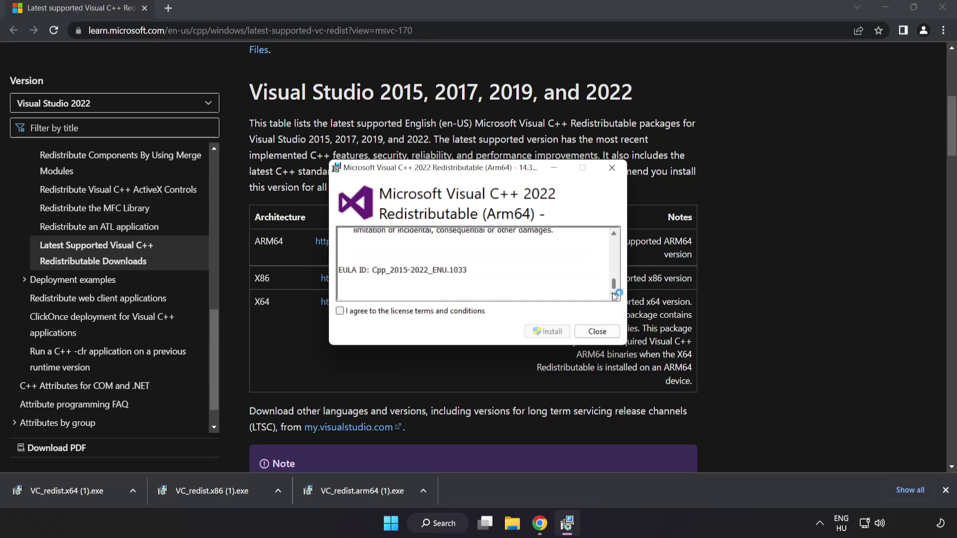
pyautogui.click(340, 312)
pyautogui.click(545, 336)
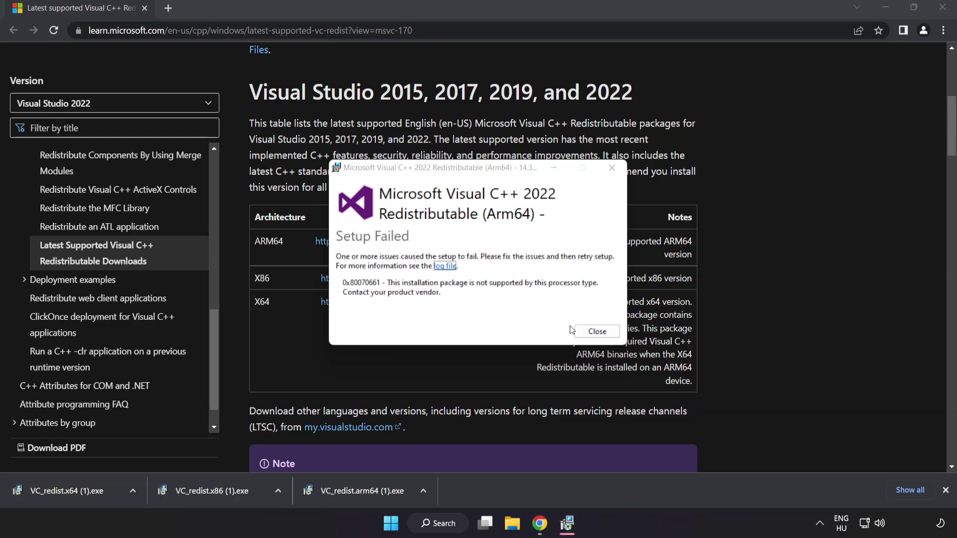
pyautogui.click(597, 332)
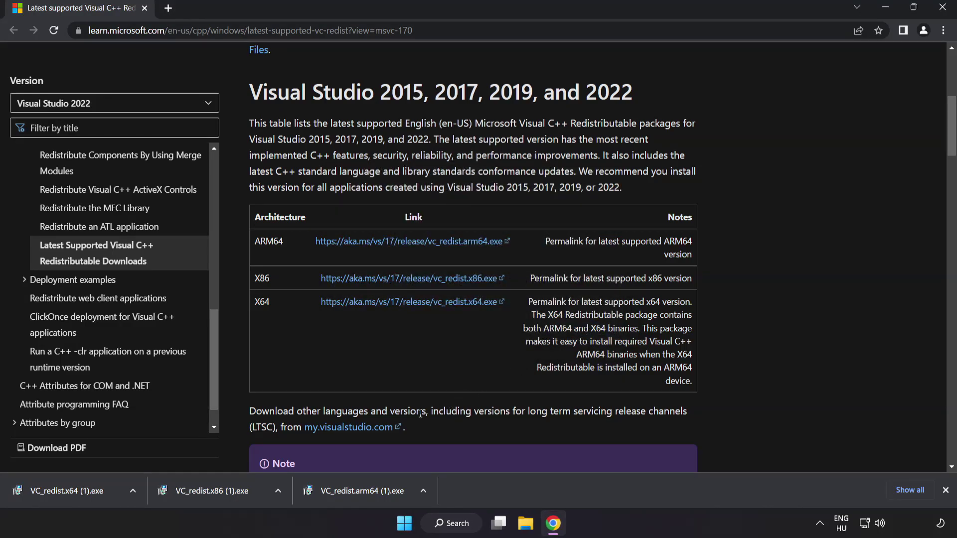
# Step: Install the x86 redistributable (14.34.31931), dismiss the failed x64 setup, and close Chrome
pyautogui.click(215, 492)
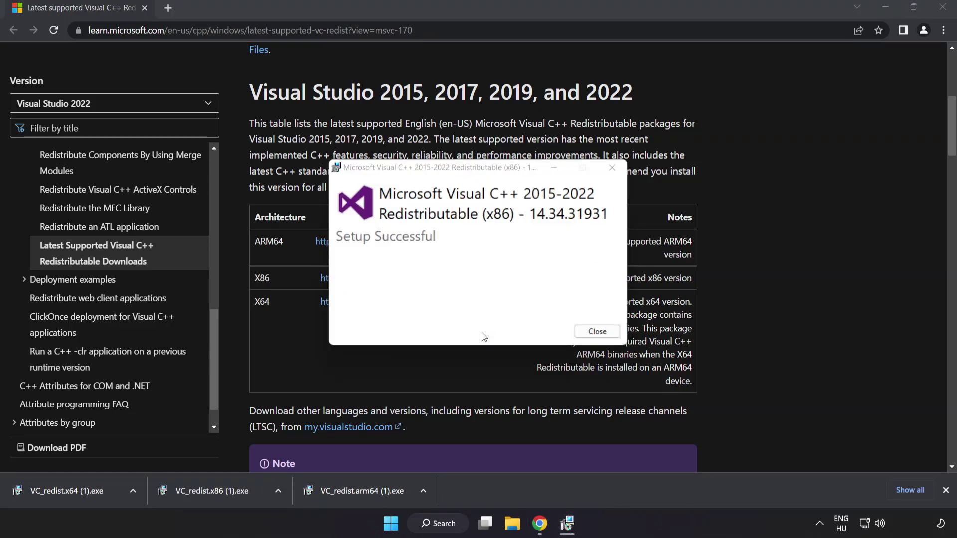
pyautogui.click(598, 331)
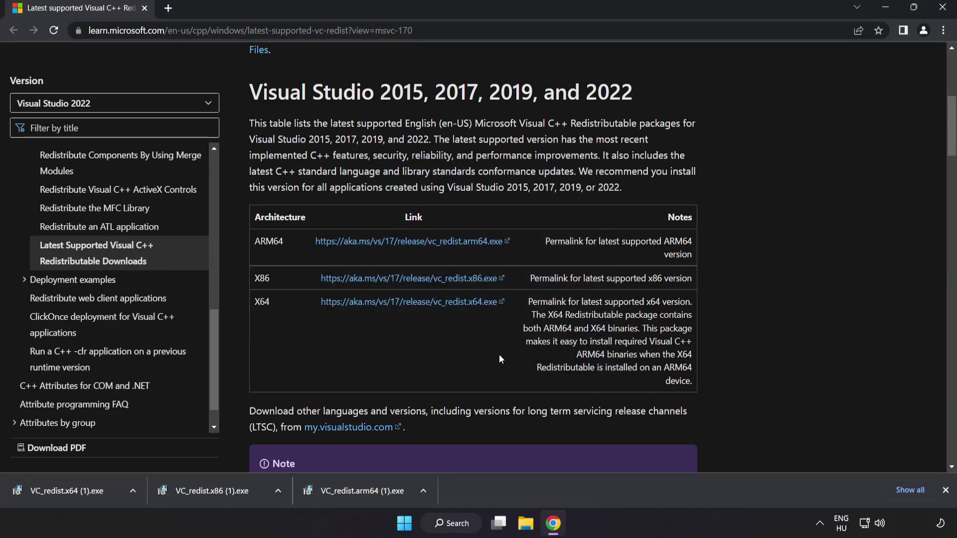
pyautogui.click(86, 488)
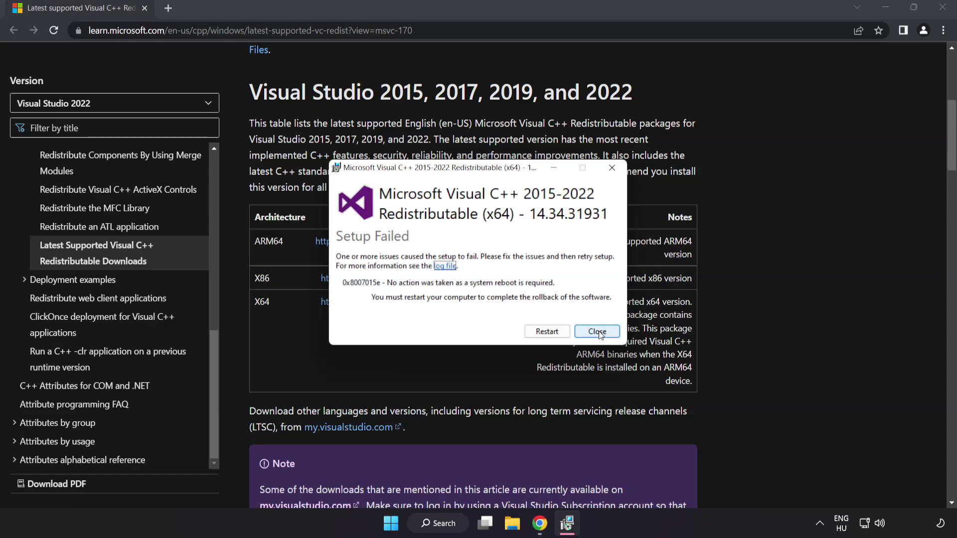
pyautogui.click(598, 331)
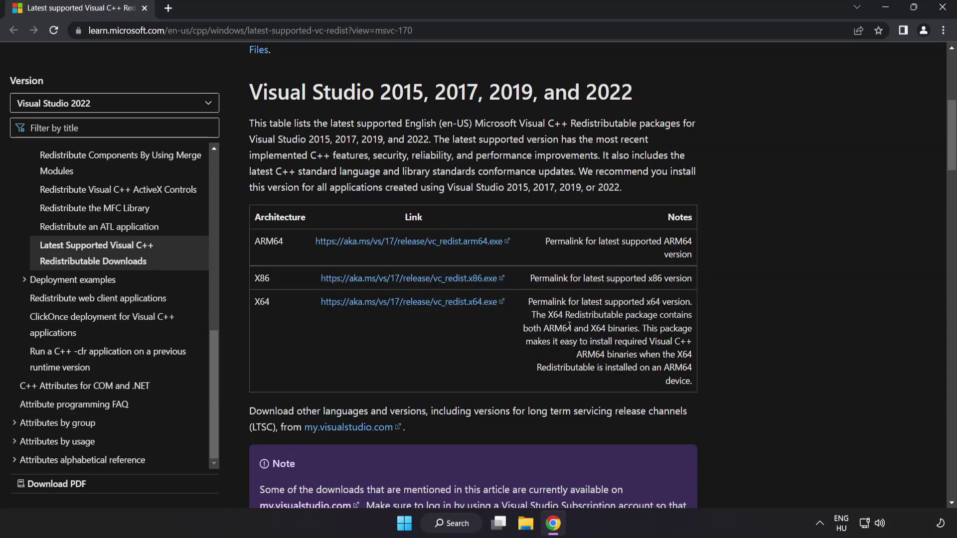
pyautogui.click(942, 10)
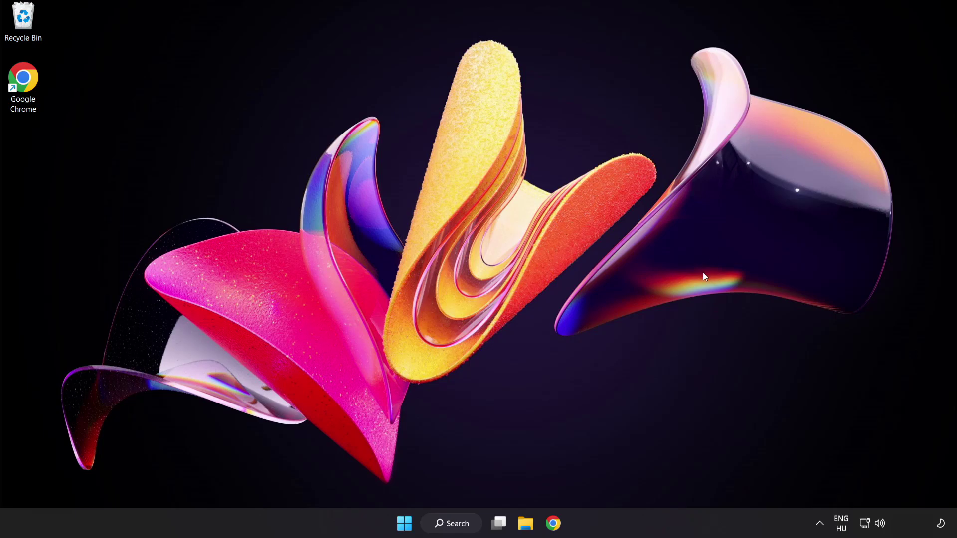
# Step: Search for cmd and launch Command Prompt as administrator
pyautogui.click(452, 524)
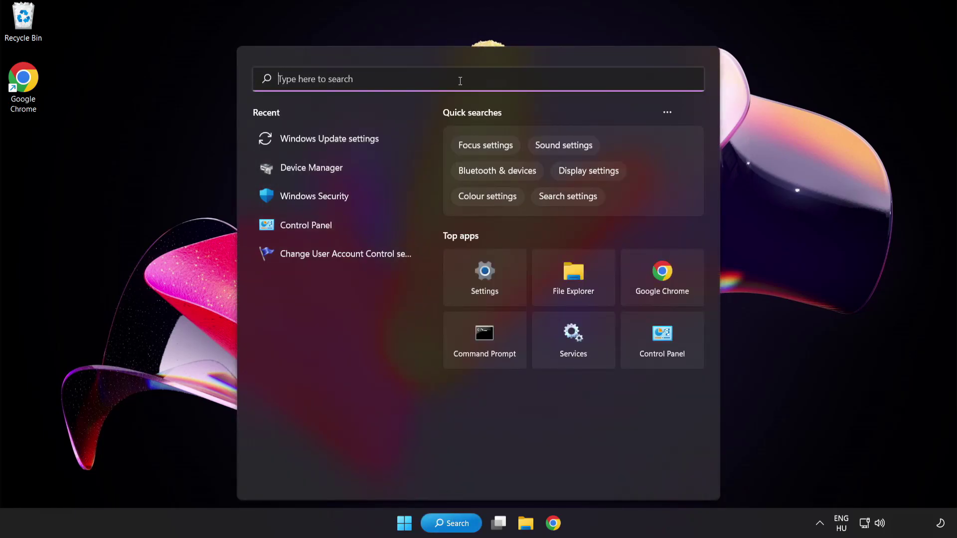
pyautogui.write('cmd')
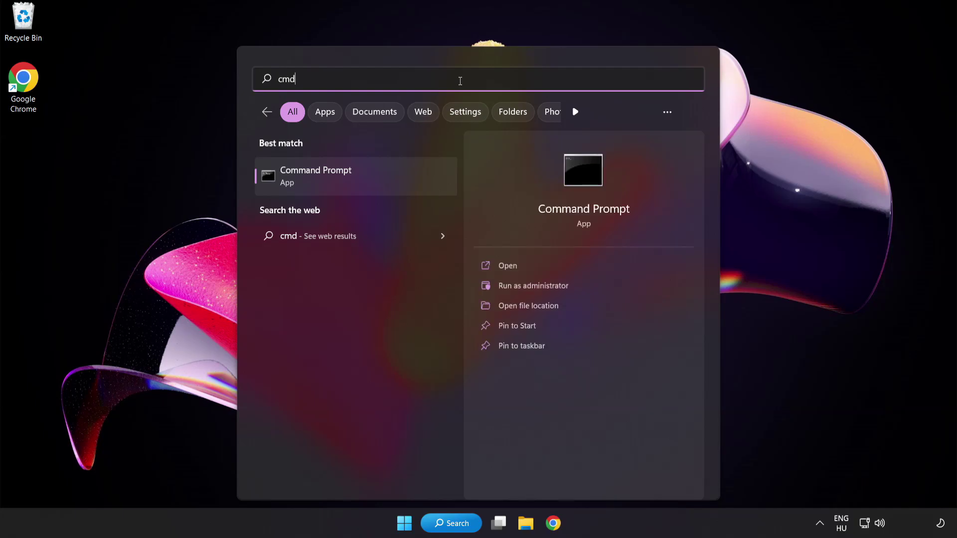
pyautogui.rightClick(359, 184)
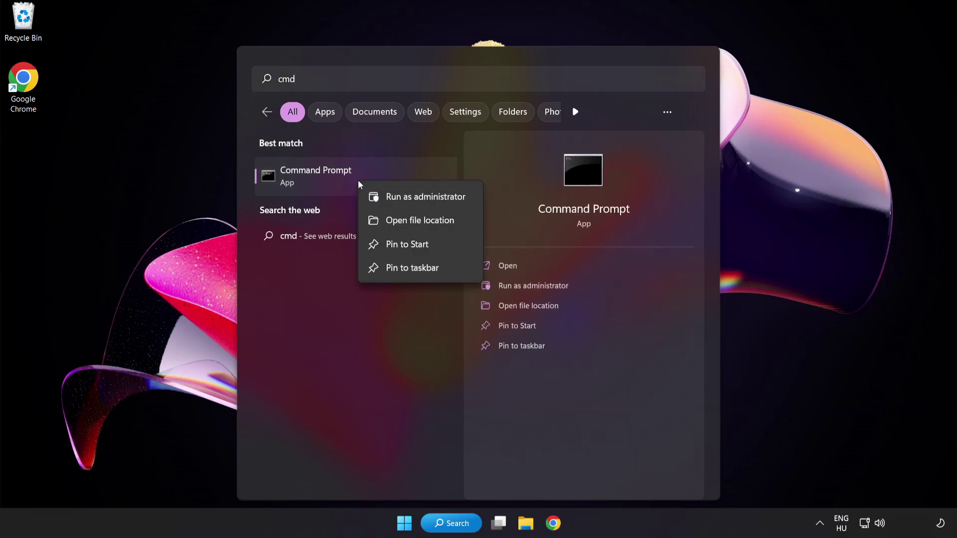
pyautogui.click(403, 199)
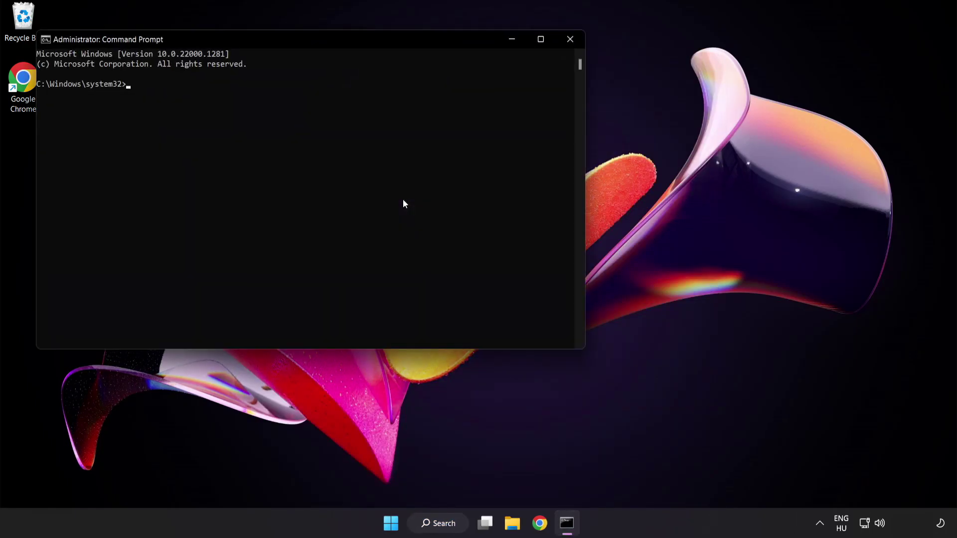
# Step: Run sfc /scannow, then close Command Prompt once it reports no integrity violations
pyautogui.moveTo(273, 44); pyautogui.dragTo(417, 96)
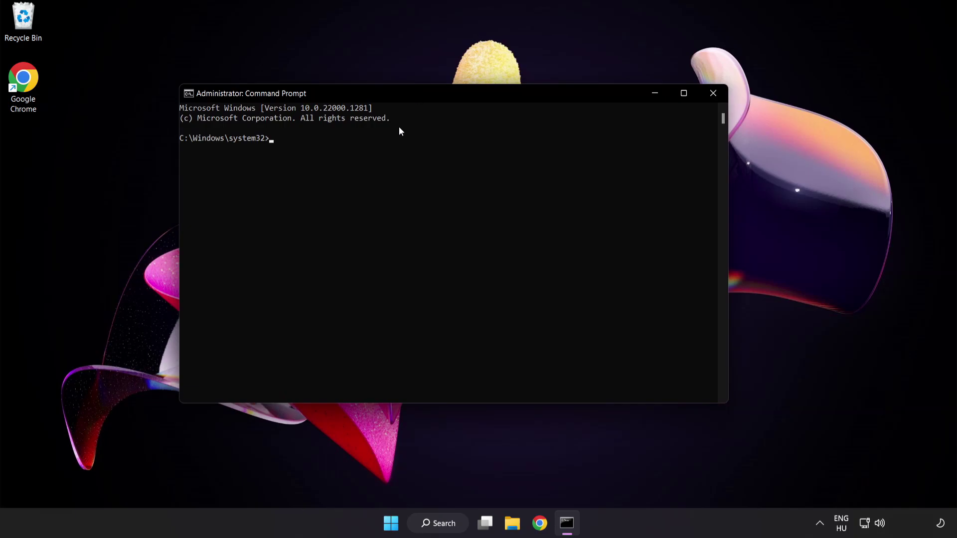
pyautogui.write('sfc ')
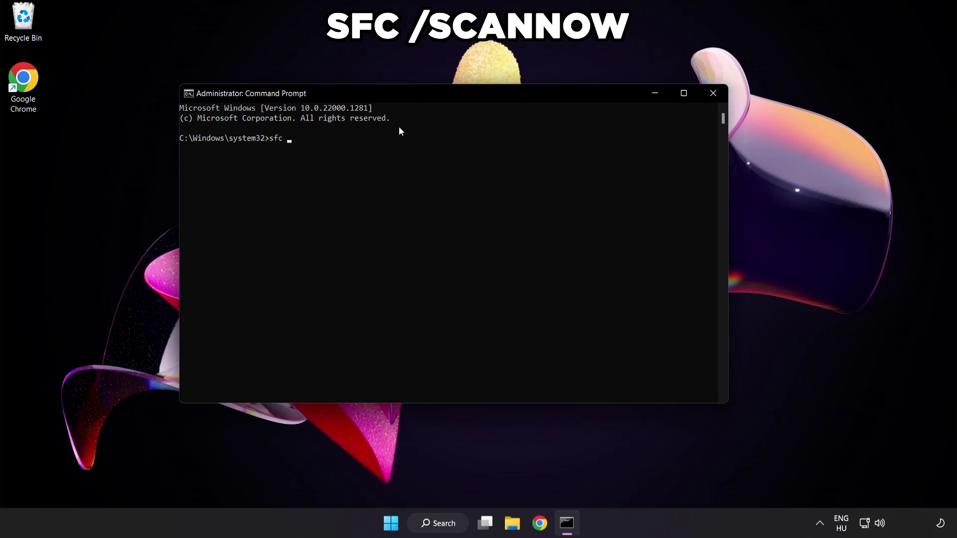
pyautogui.write('/scannow')
pyautogui.press('Return')
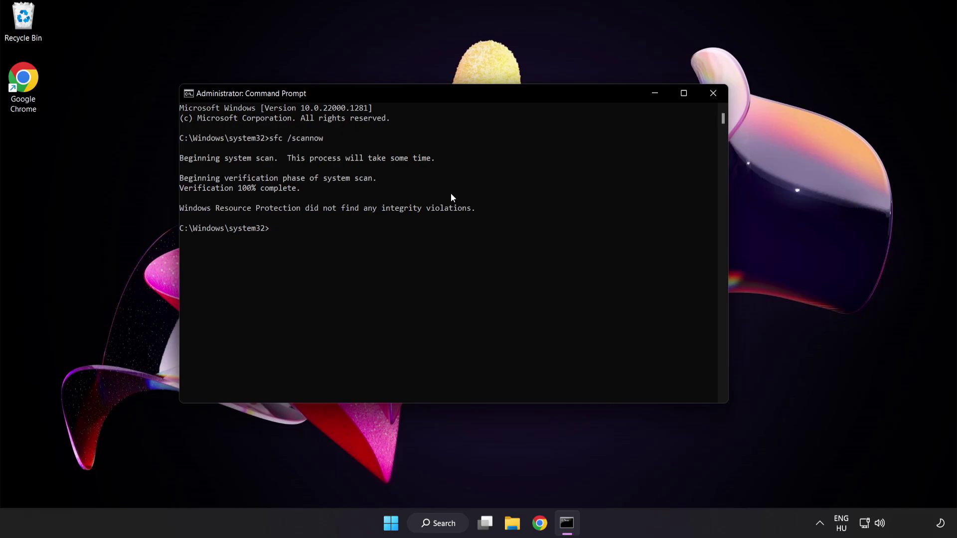
pyautogui.click(713, 94)
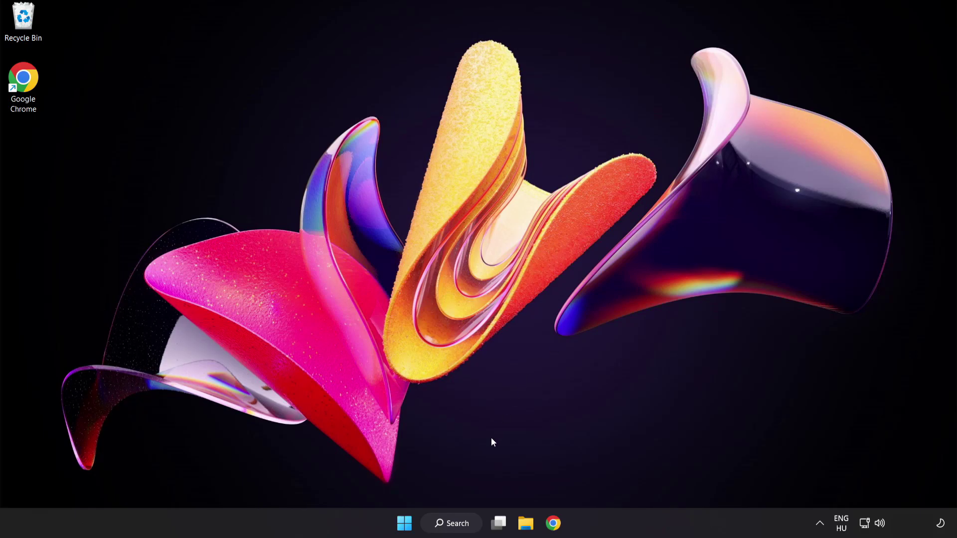
# Step: Open the Start menu and bring up the power options showing Restart
pyautogui.press('super')
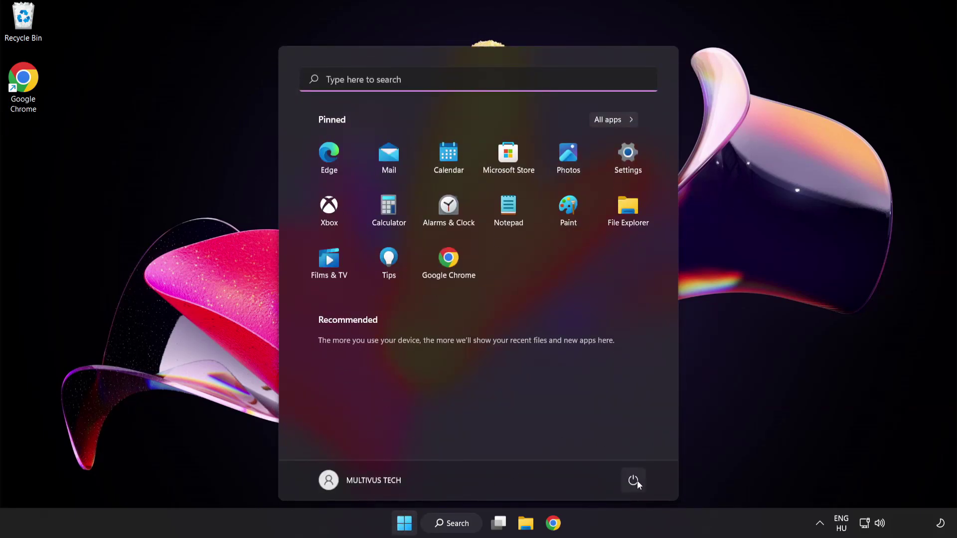
pyautogui.click(637, 480)
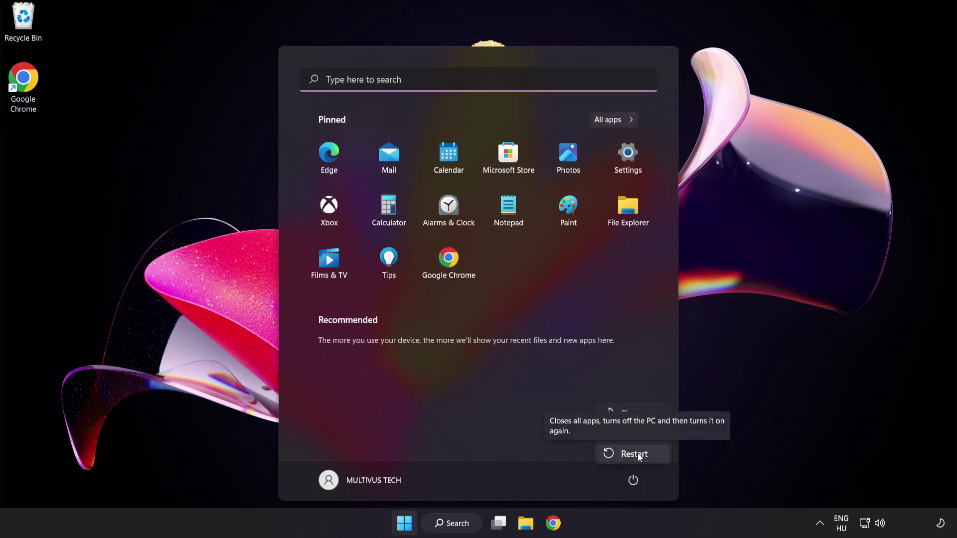